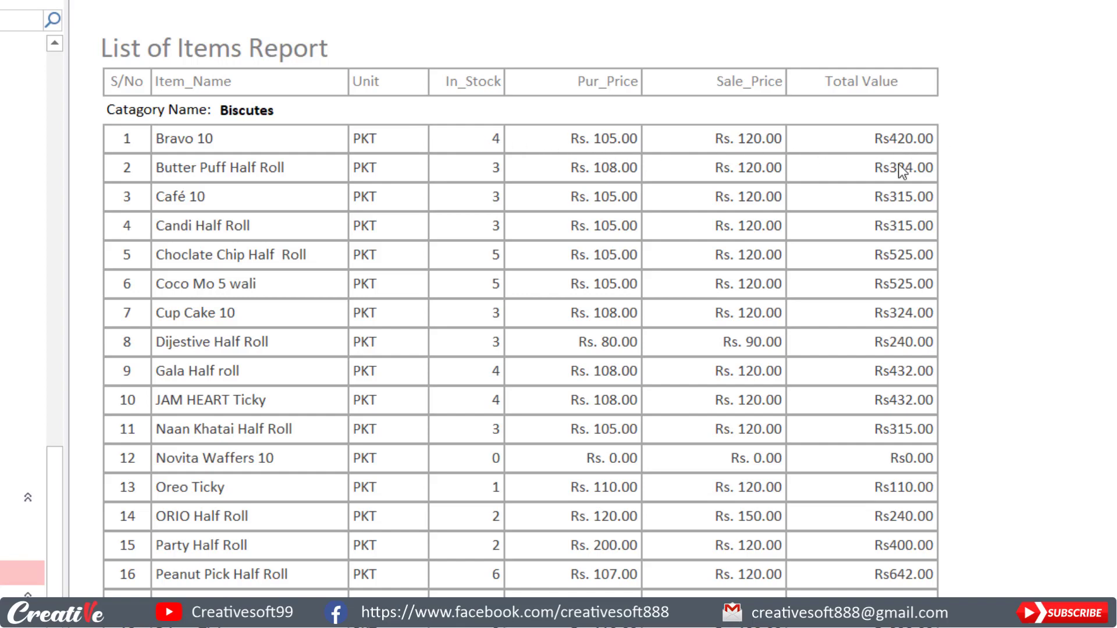
- Look through the List of Items Report from the Biscutes category to the grand total and return to its start
scroll(899, 166, "down", 3)
scroll(898, 164, "down", 7)
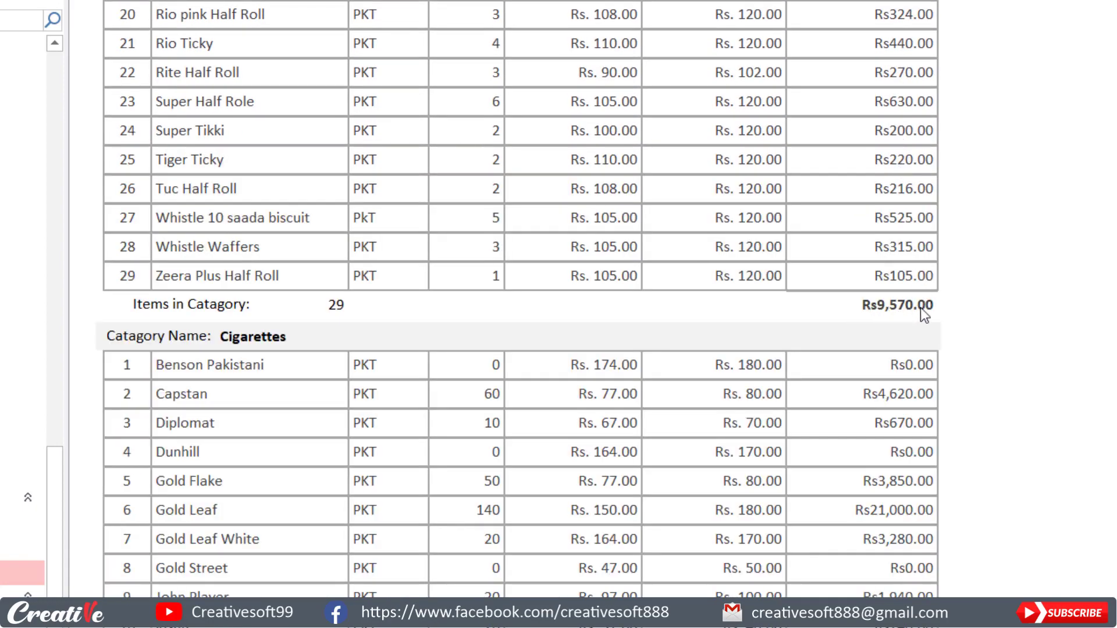
scroll(869, 309, "up", 10)
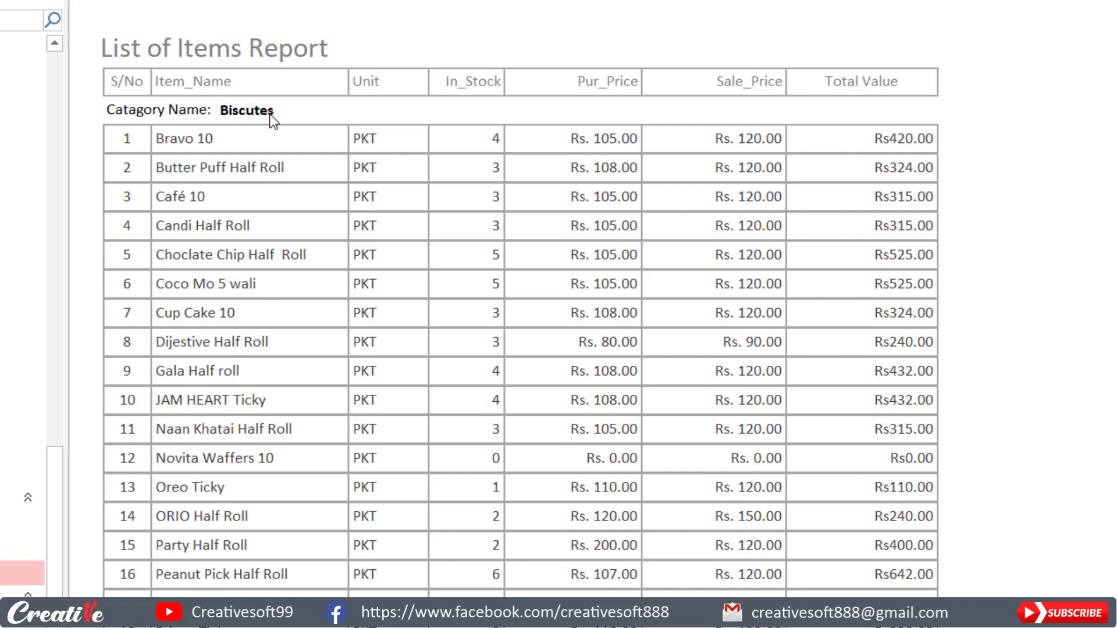
scroll(812, 229, "down", 10)
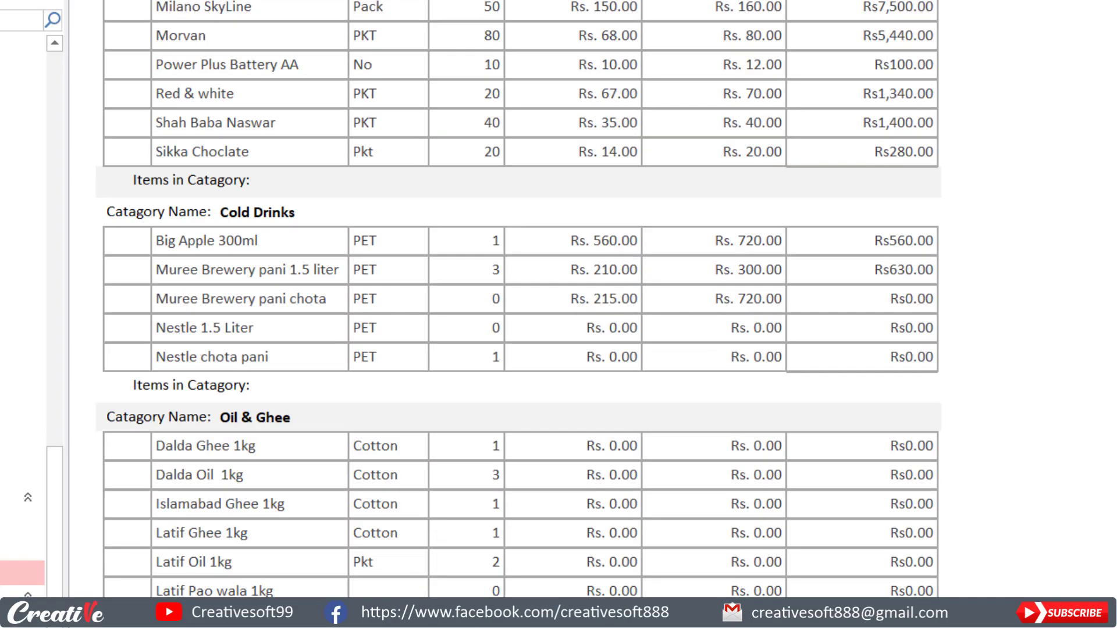
scroll(278, 591, "down", 15)
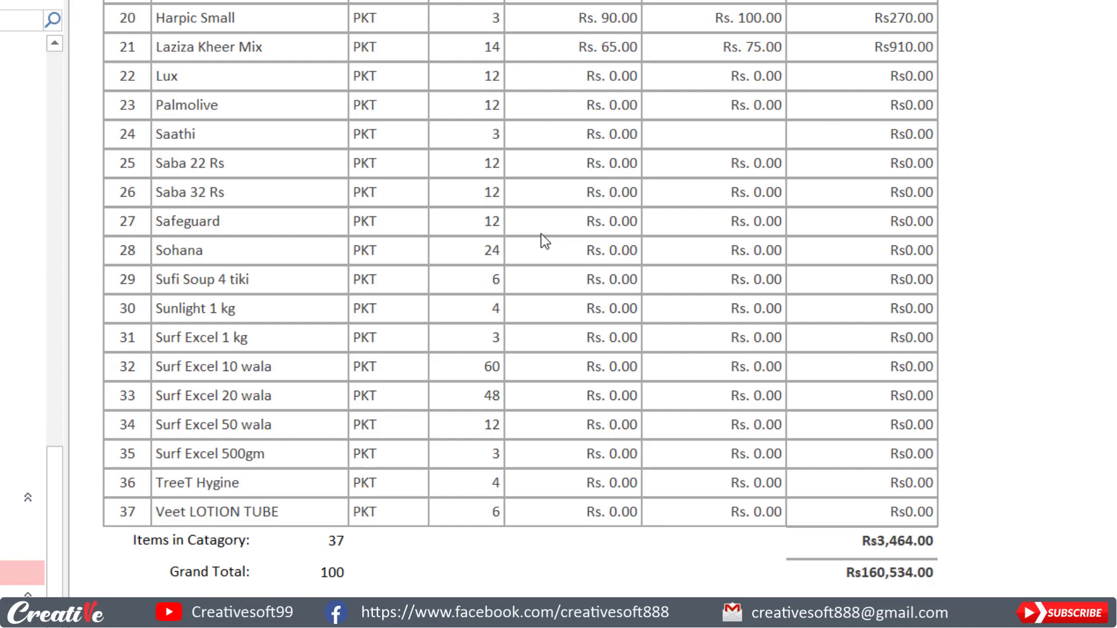
key("ctrl+Home")
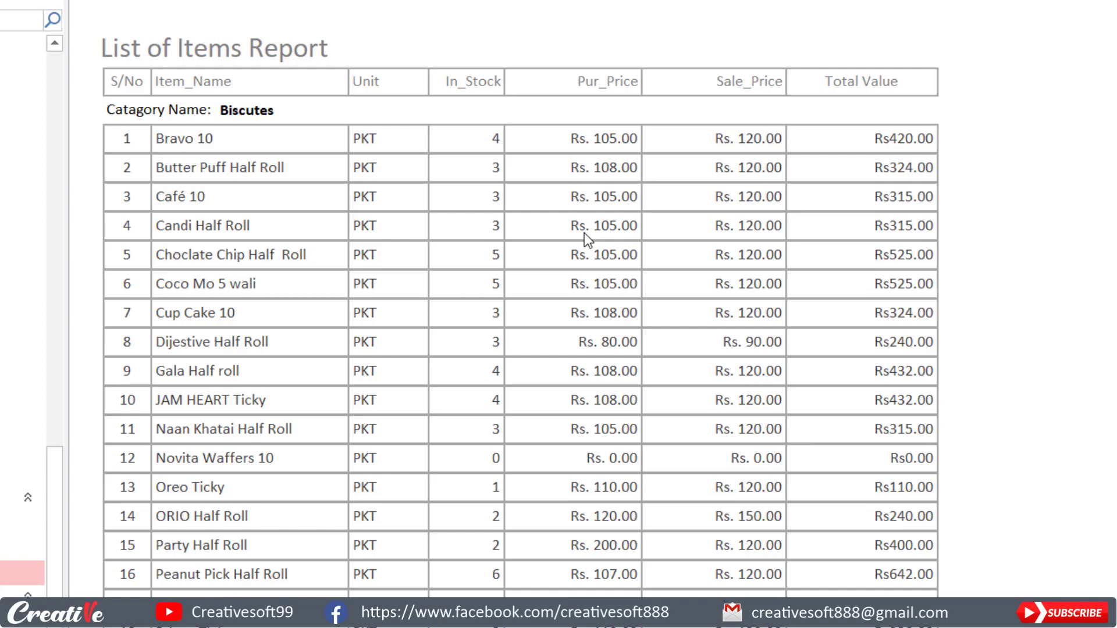
- Show the report in Design View and locate its source, List of Items Query, among the database queries
right_click(989, 182)
left_click(1023, 245)
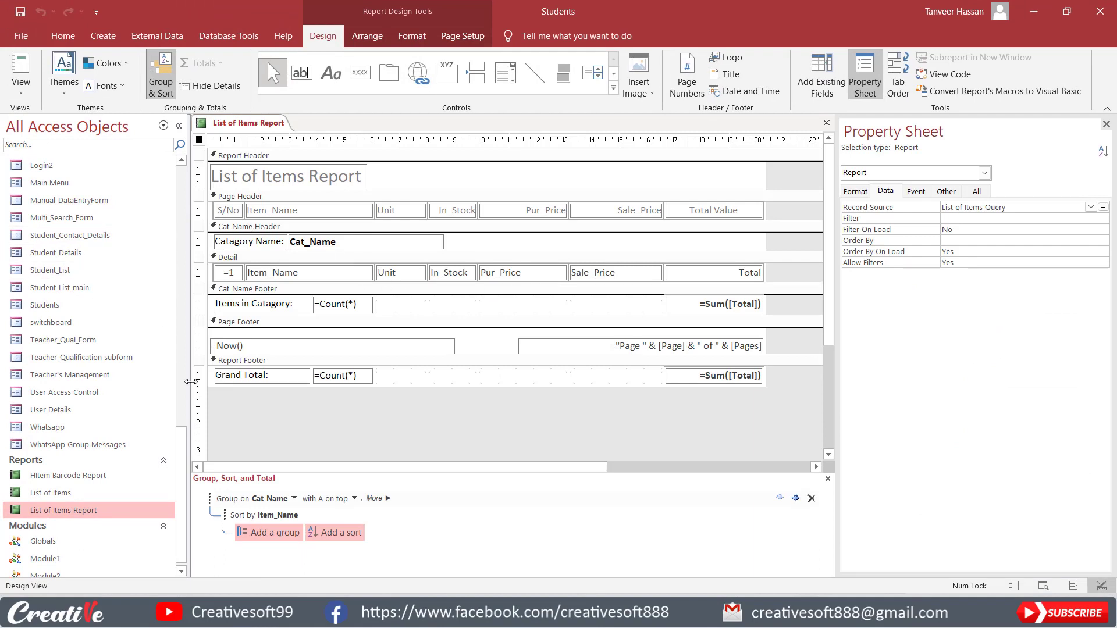
left_click_drag(185, 472, 184, 323)
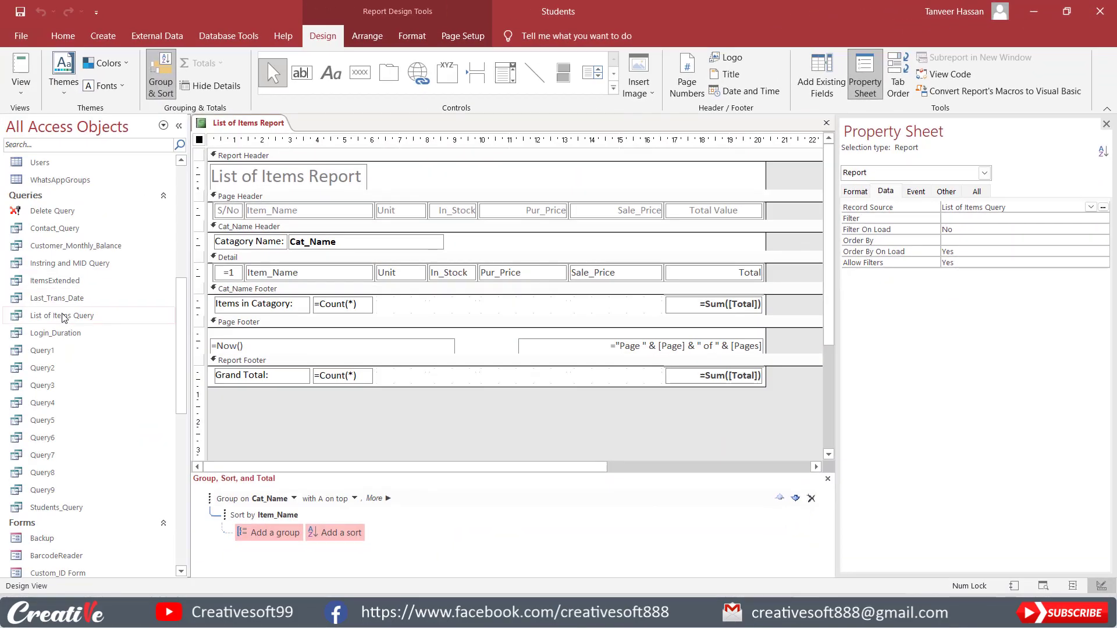
left_click(42, 317)
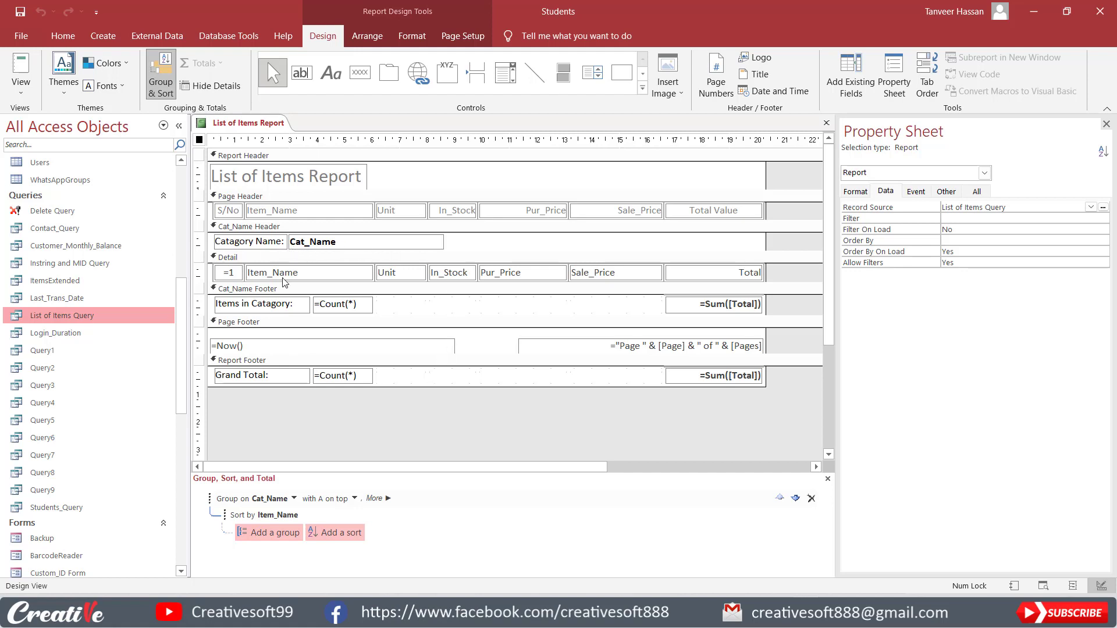
- Display the report in Report View and examine the Biscutes, Cigarettes and Cold Drinks category groups
left_click(21, 65)
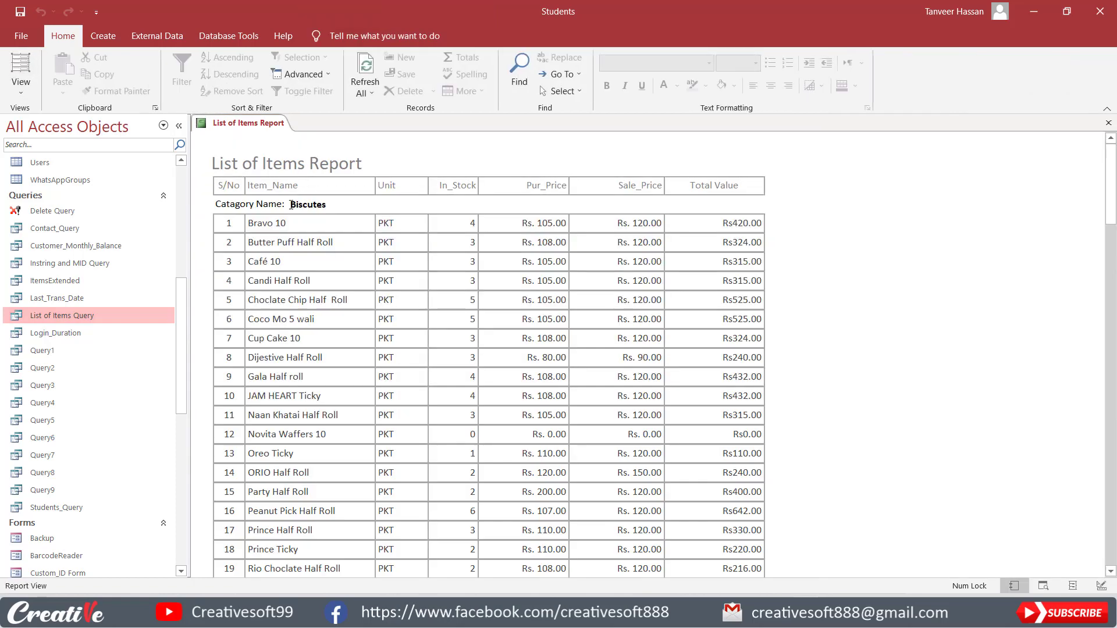
scroll(390, 281, "down", 5)
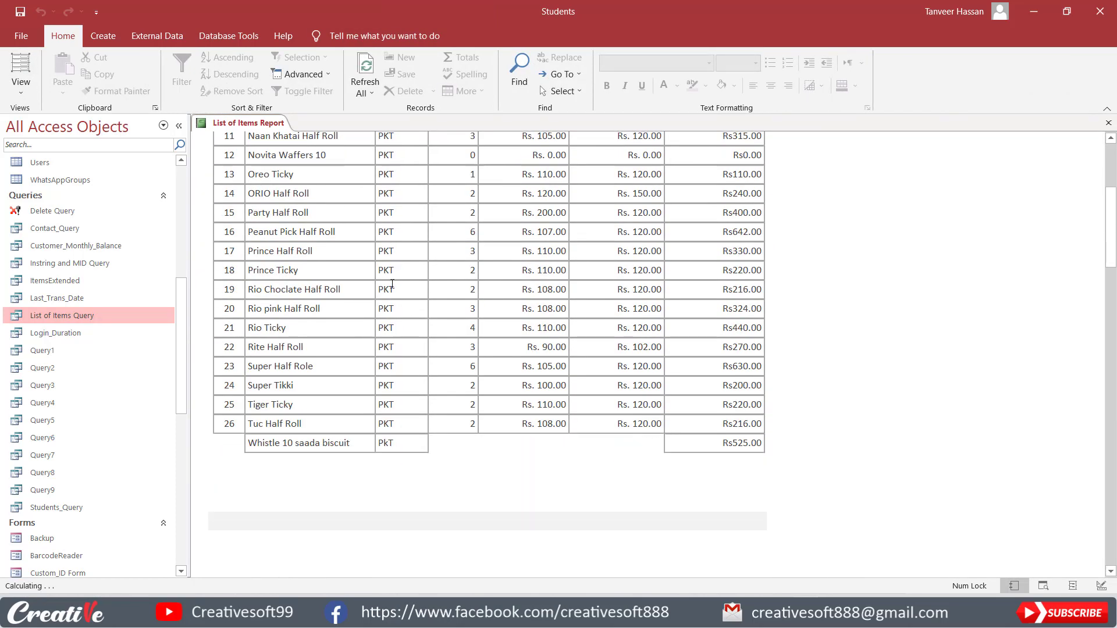
scroll(391, 288, "down", 2)
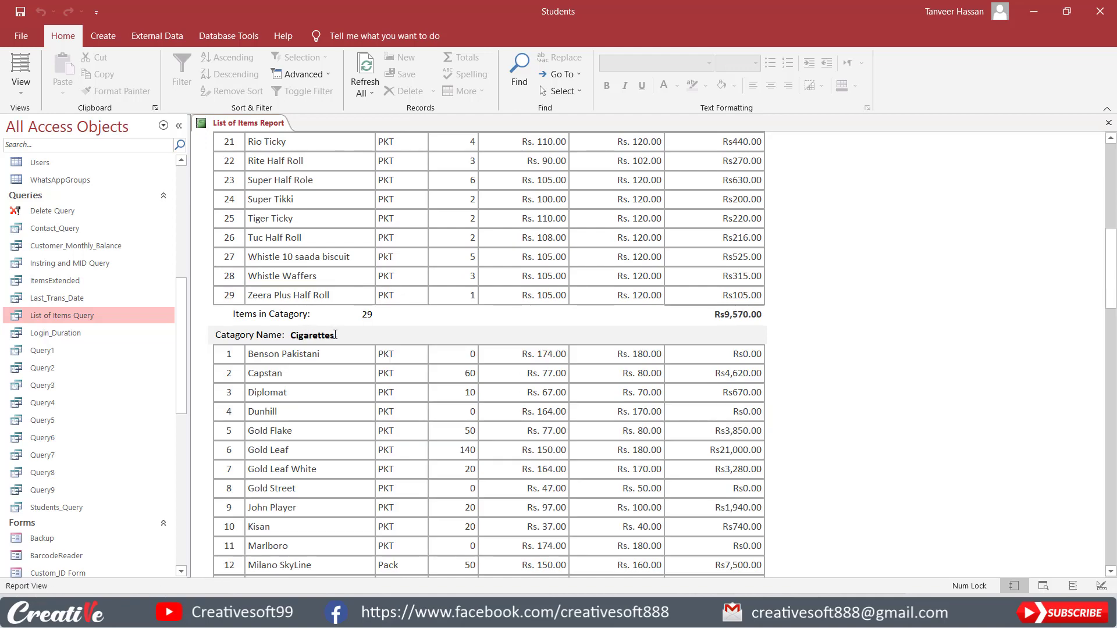
scroll(346, 337, "down", 5)
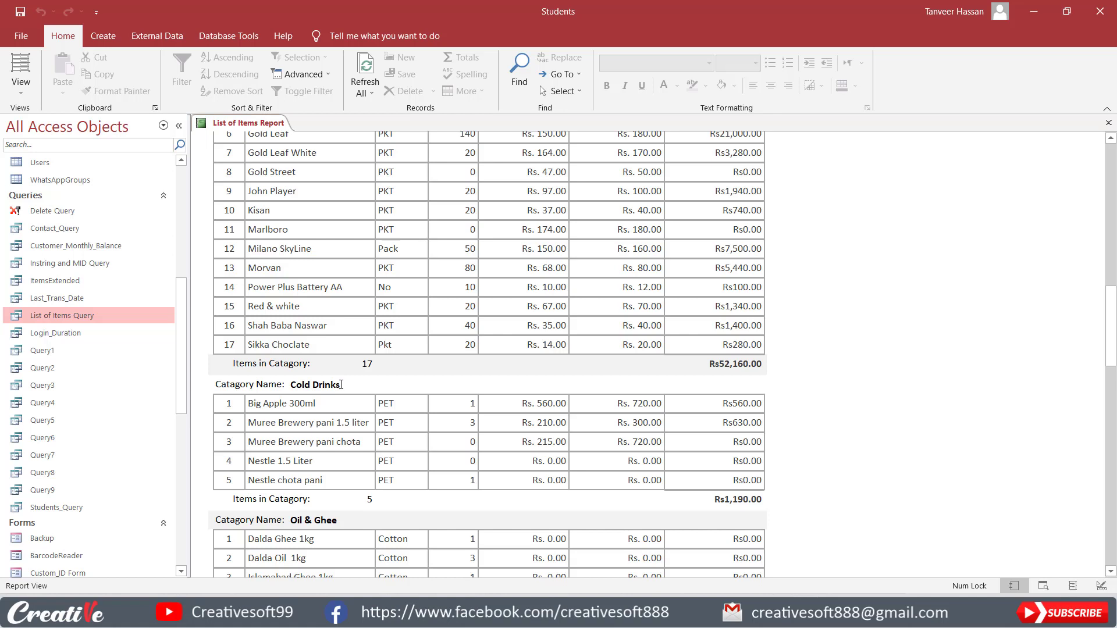
- Return the List of Items Report to Design View and close it
right_click(772, 256)
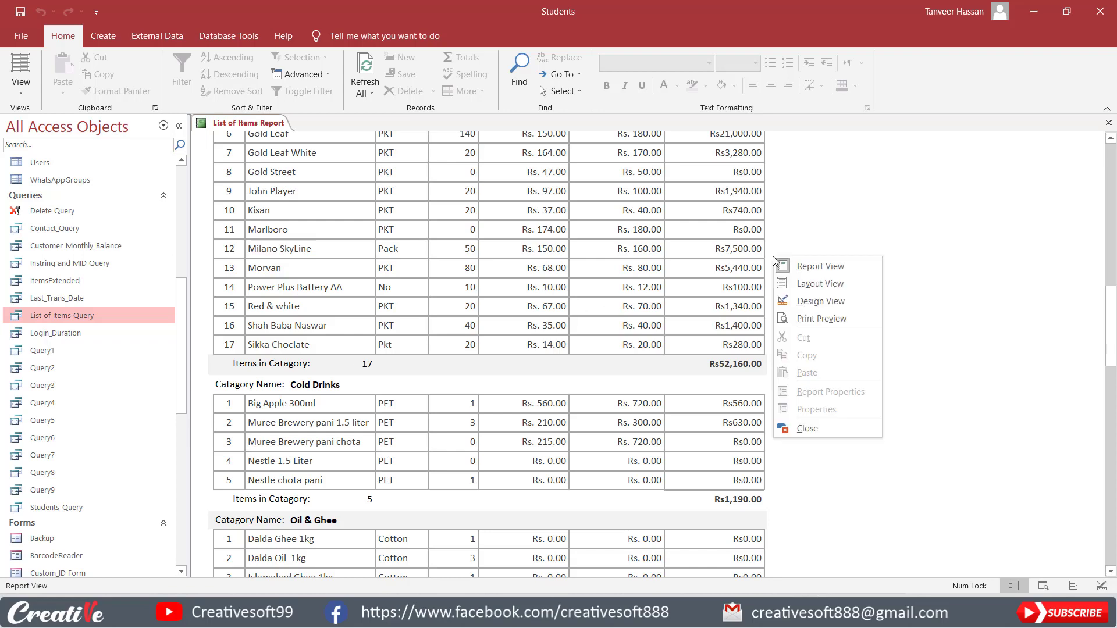
left_click(815, 297)
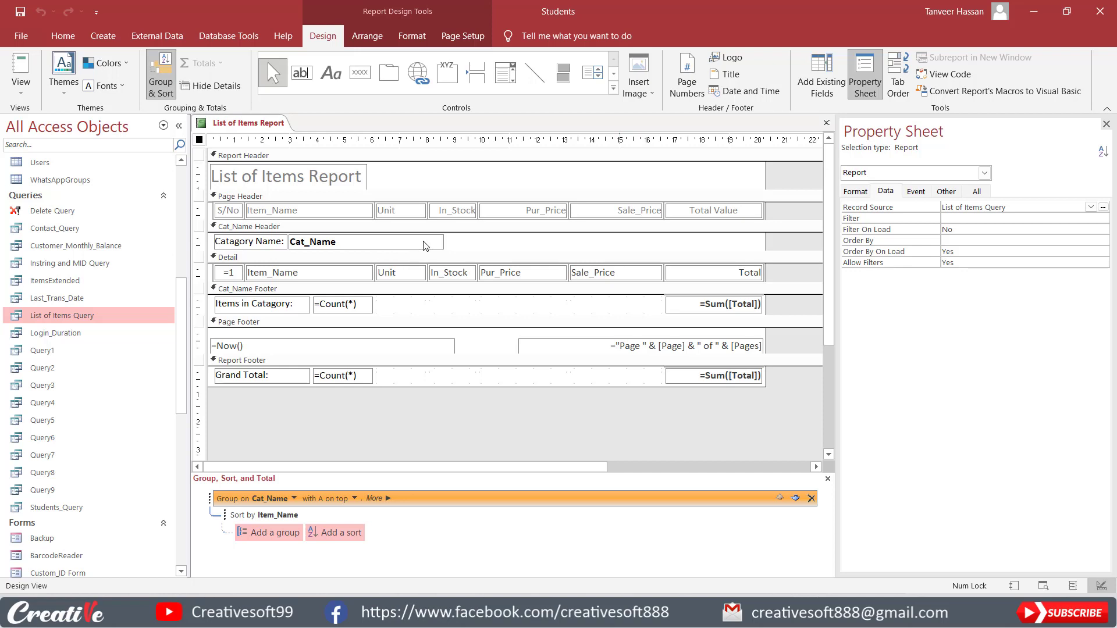
left_click(826, 123)
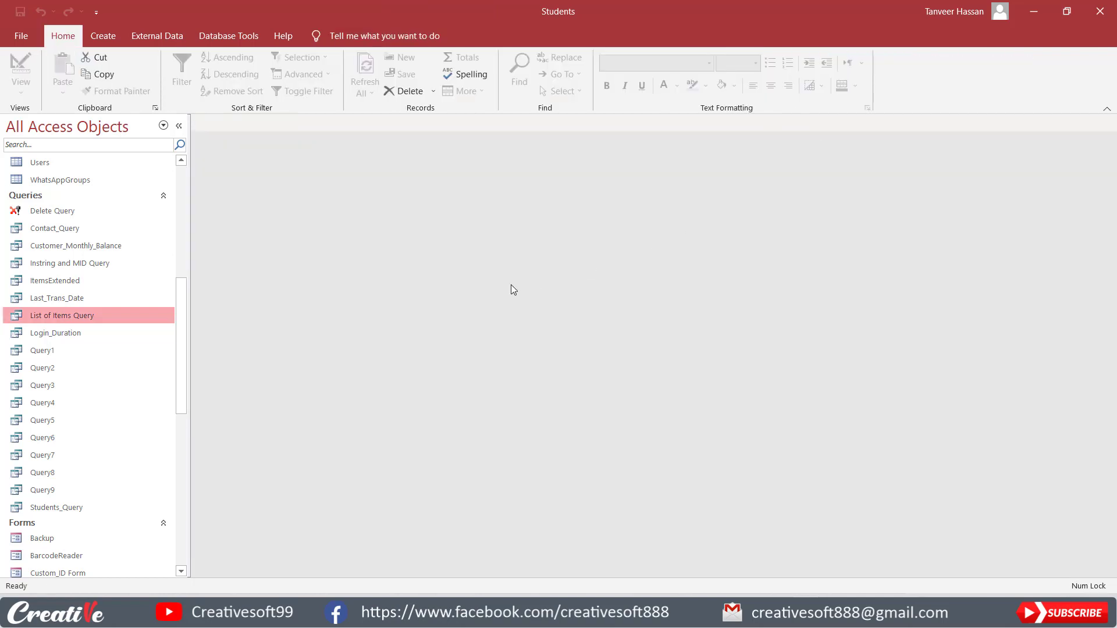
- Open List of Items Query in Design View and widen the Cat_Name column in the design grid
right_click(99, 316)
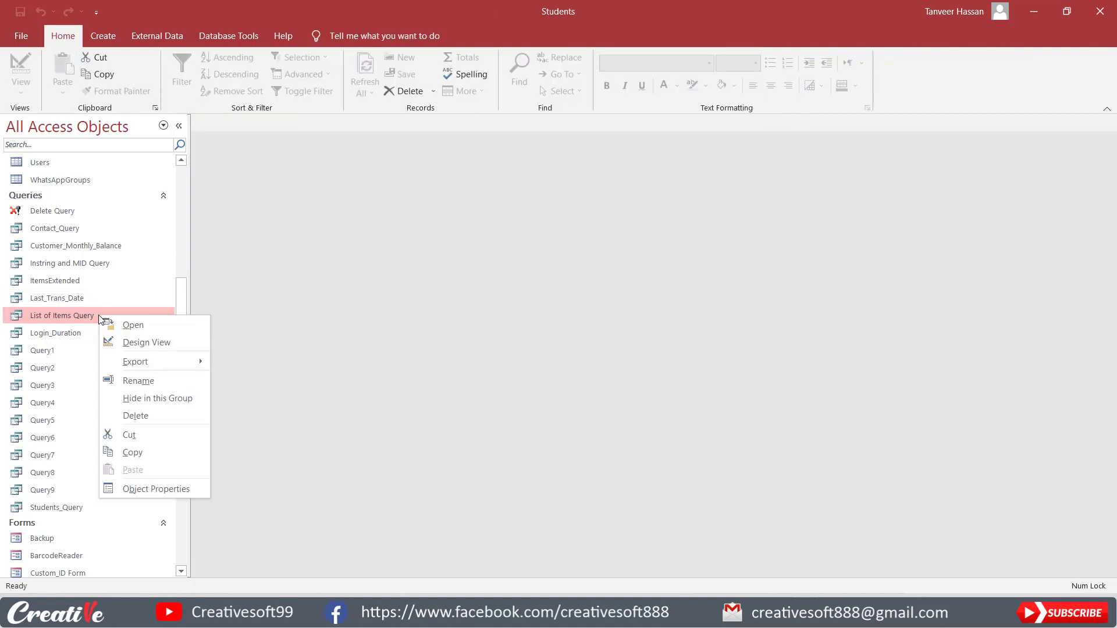
left_click(146, 343)
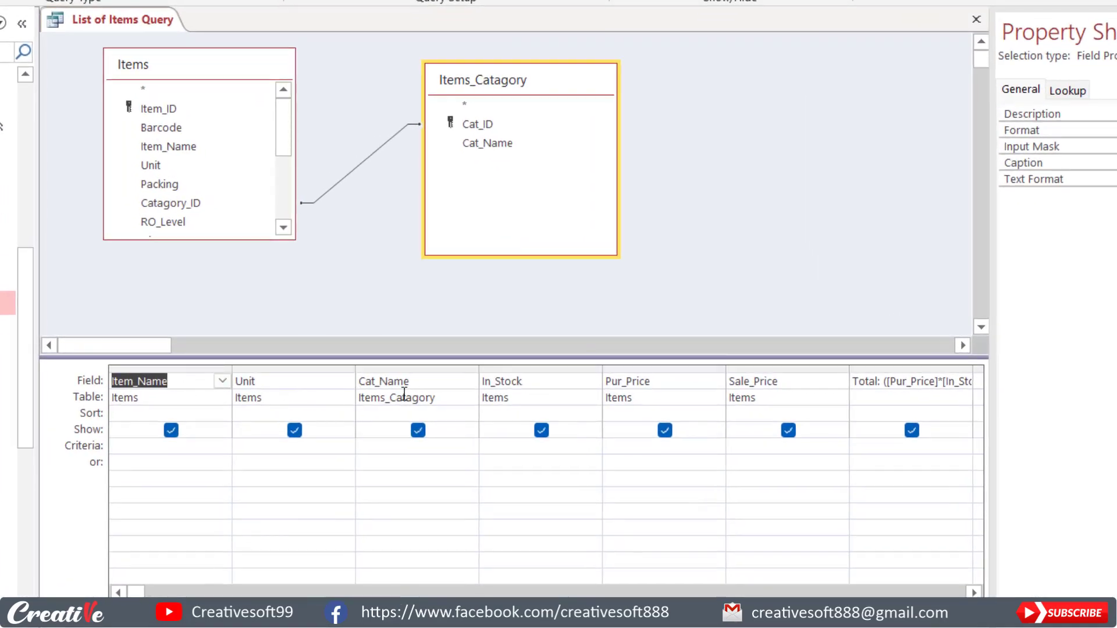
left_click_drag(479, 370, 703, 370)
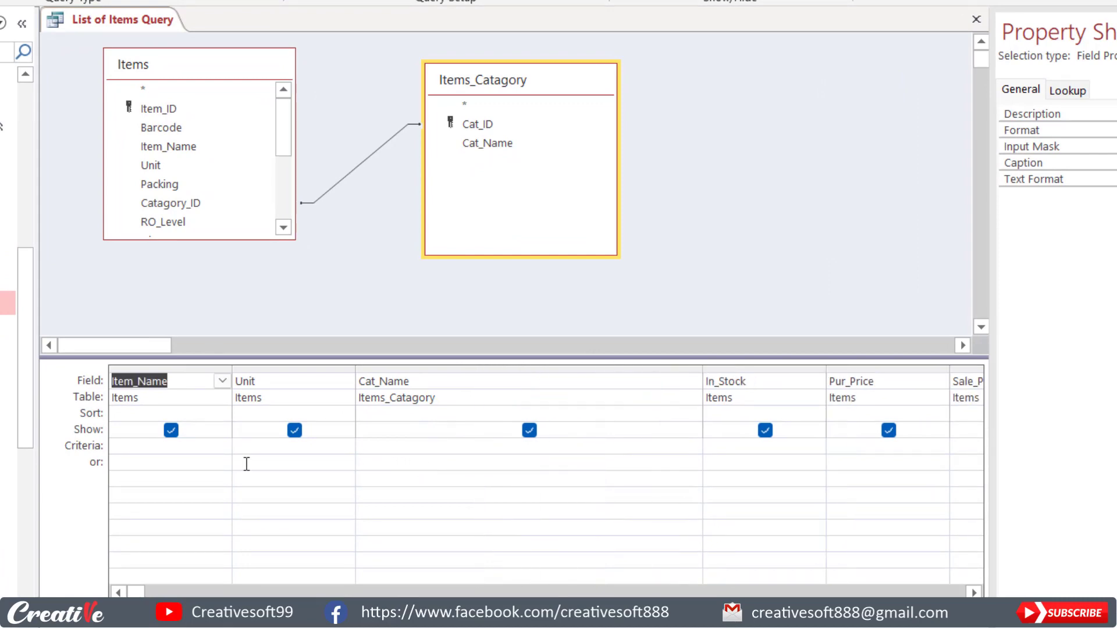
left_click(413, 451)
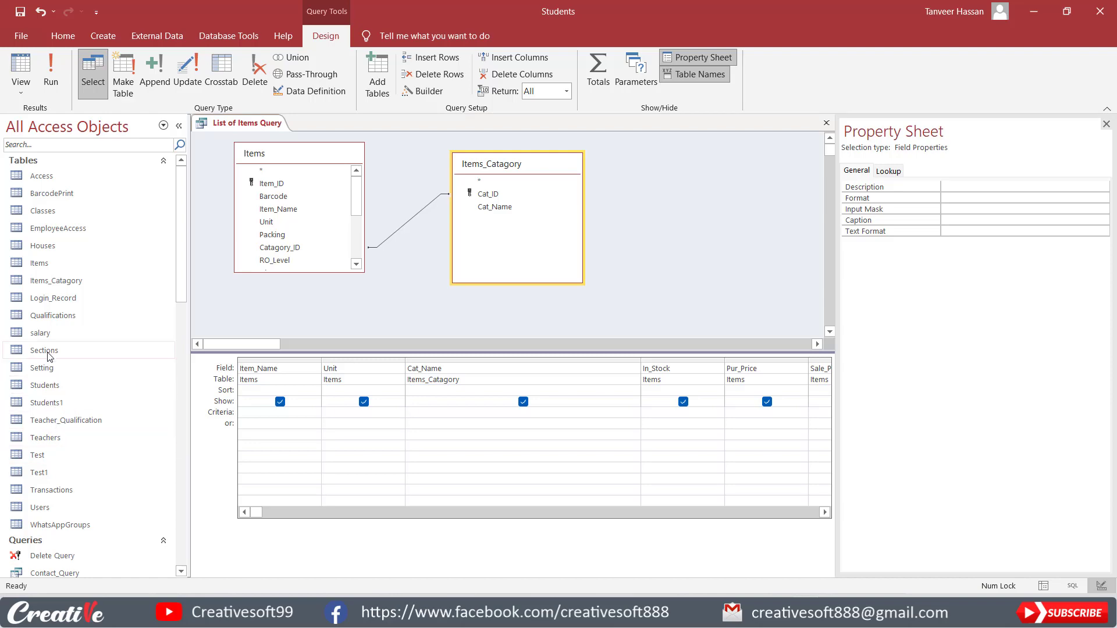
- Open the Items and Items_Catagory tables and copy the category name Biscutes from Items_Catagory
double_click(39, 263)
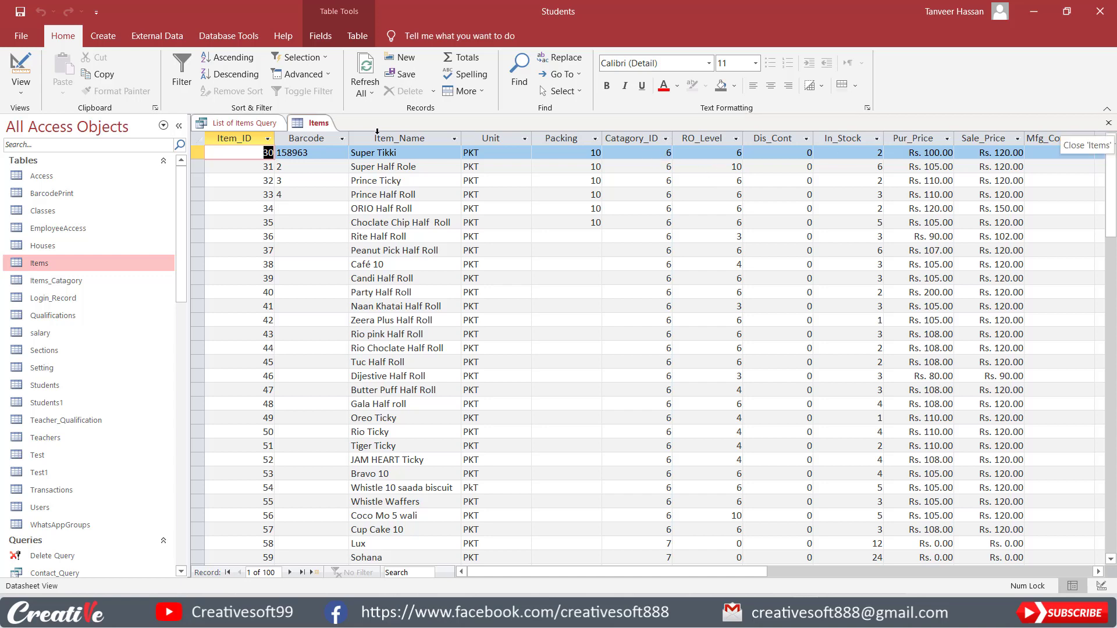
left_click(265, 123)
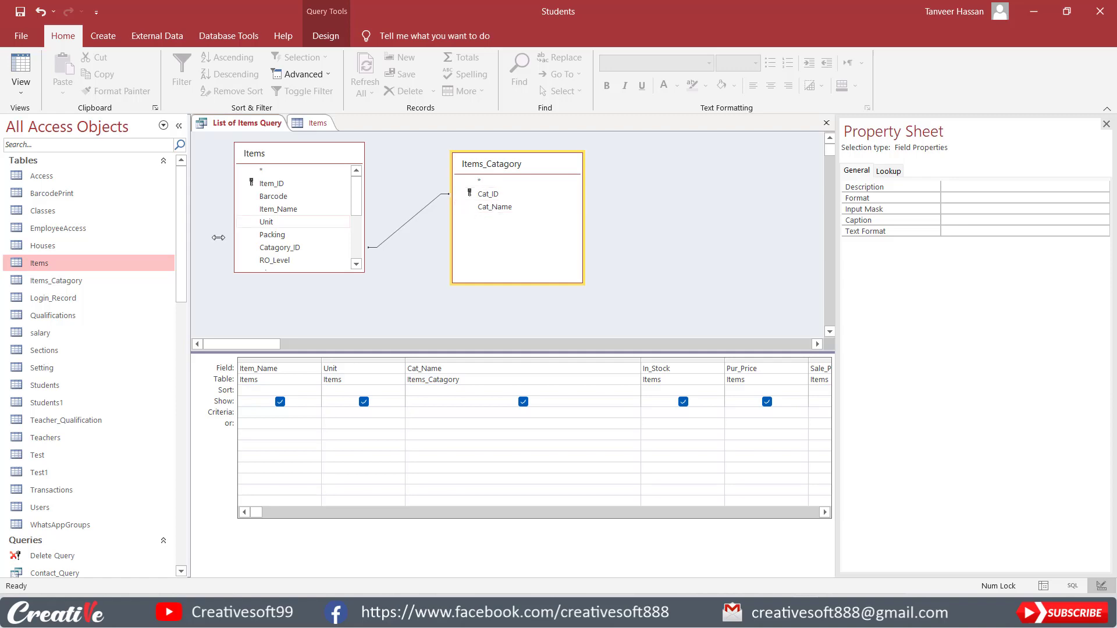
double_click(65, 282)
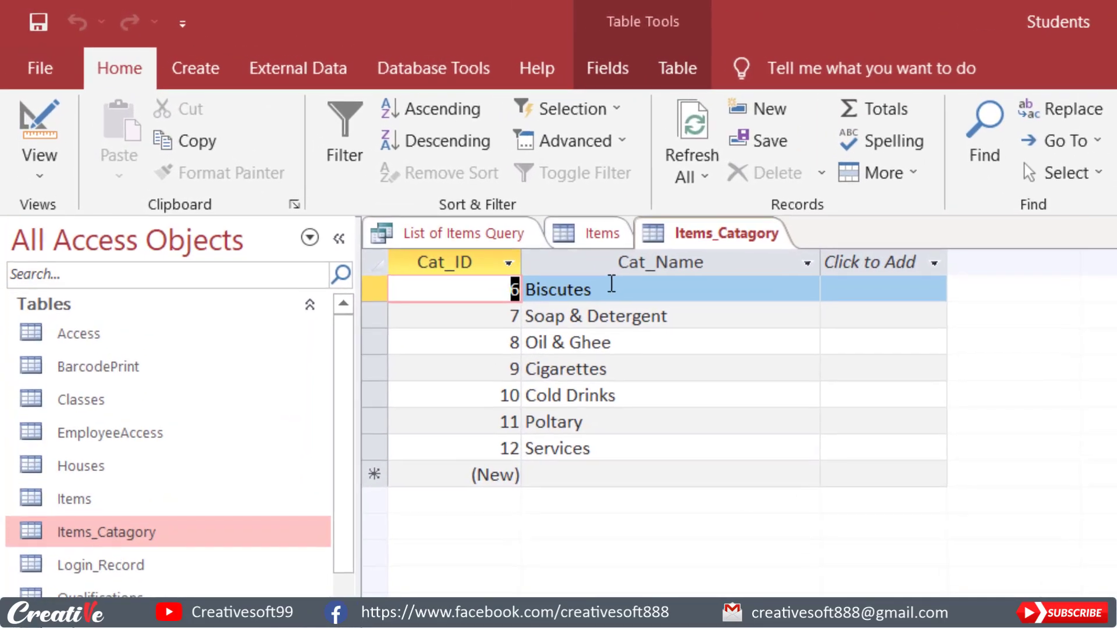
left_click(611, 284)
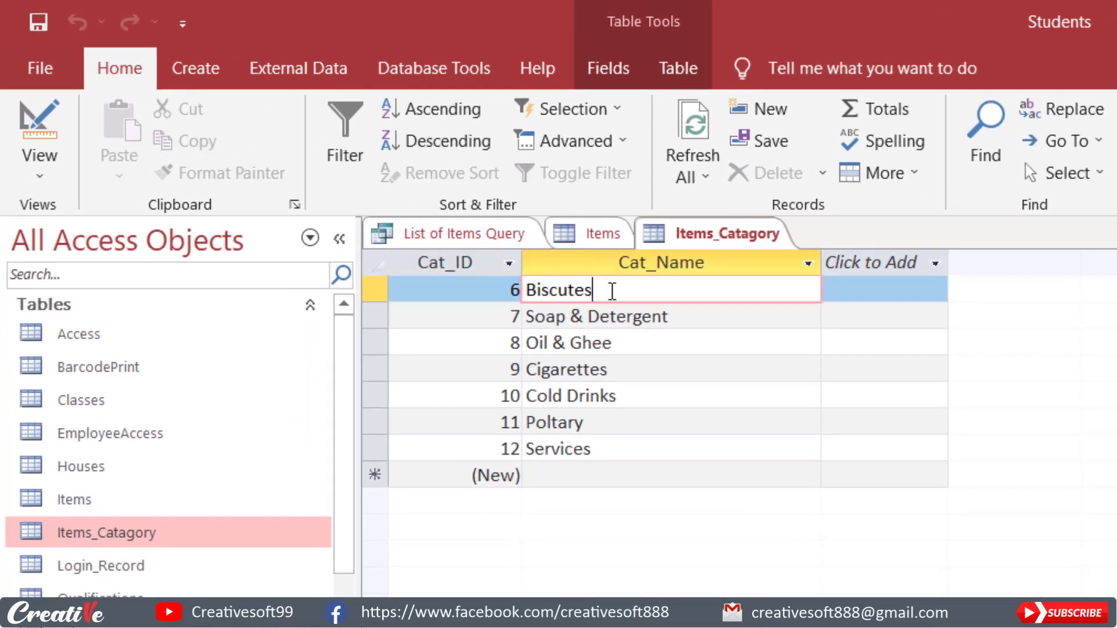
double_click(612, 285)
key("ctrl+c")
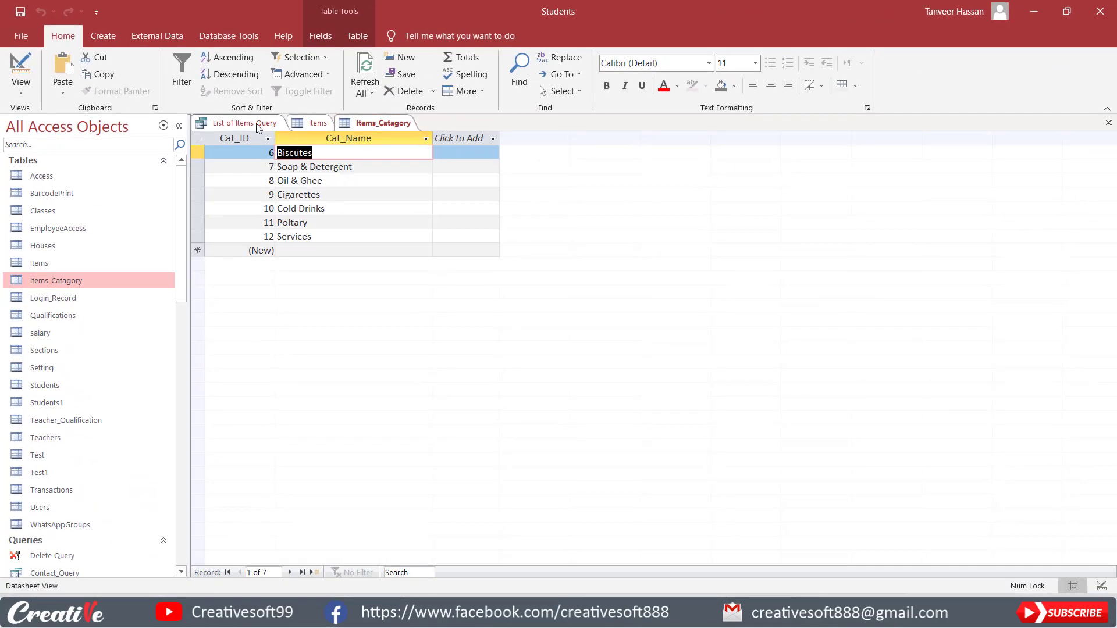
- Set the Cat_Name criterion of List of Items Query to the copied value "Biscutes" and run the query
left_click(488, 236)
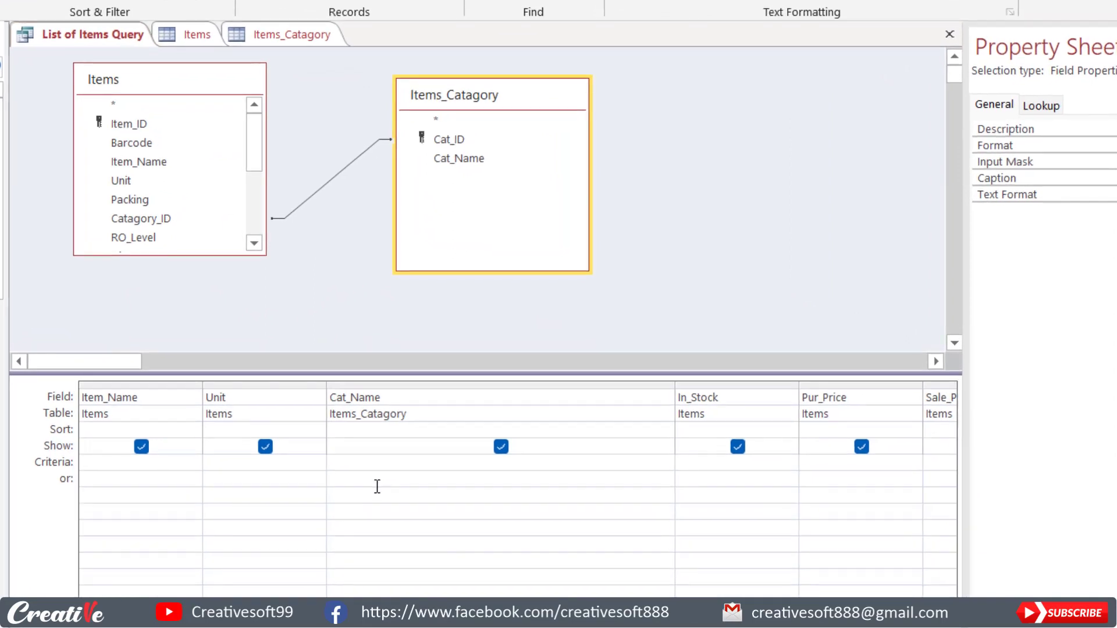
key("ctrl+v")
left_click(377, 493)
key("alt+j+q+g")
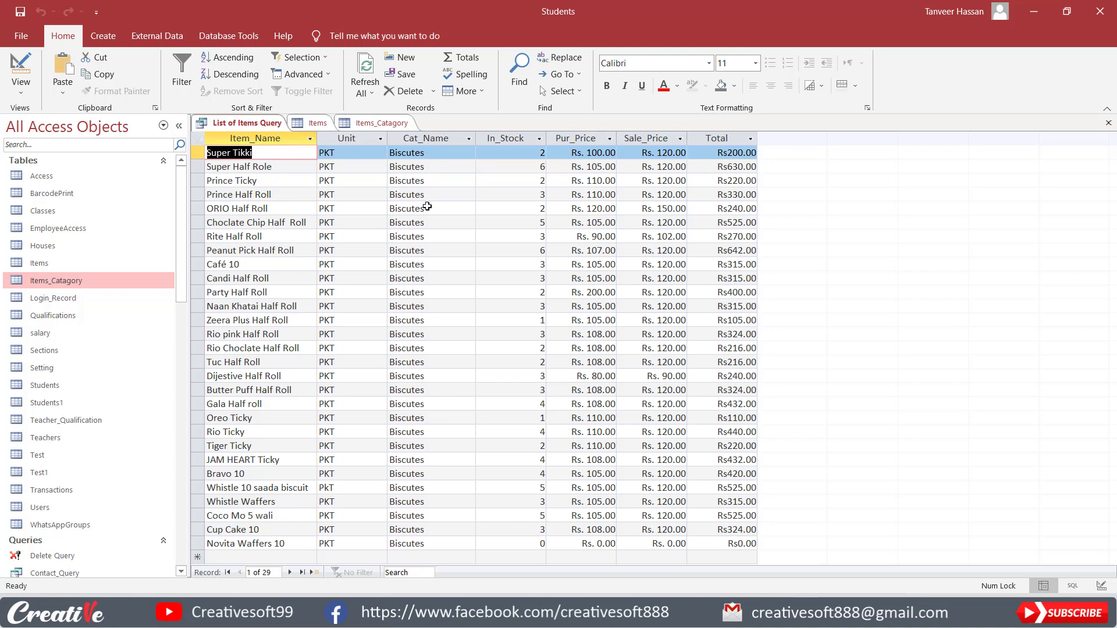
- Return the query to Design View and copy the category name Cigarettes from the Items_Catagory table
left_click(21, 69)
left_click(375, 123)
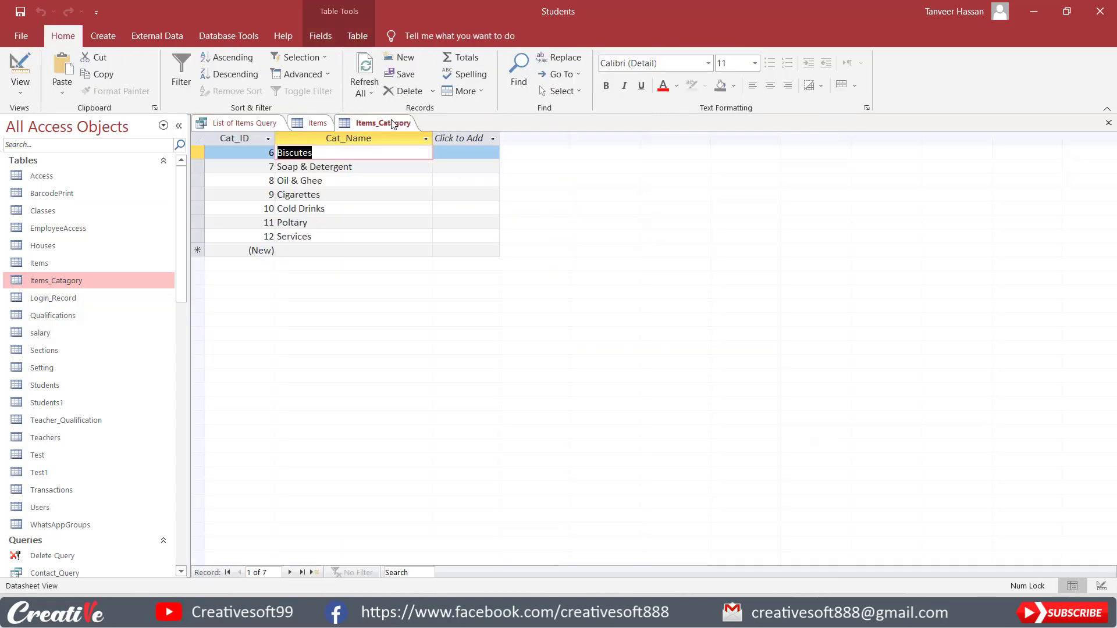
left_click_drag(327, 198, 264, 196)
key("ctrl+c")
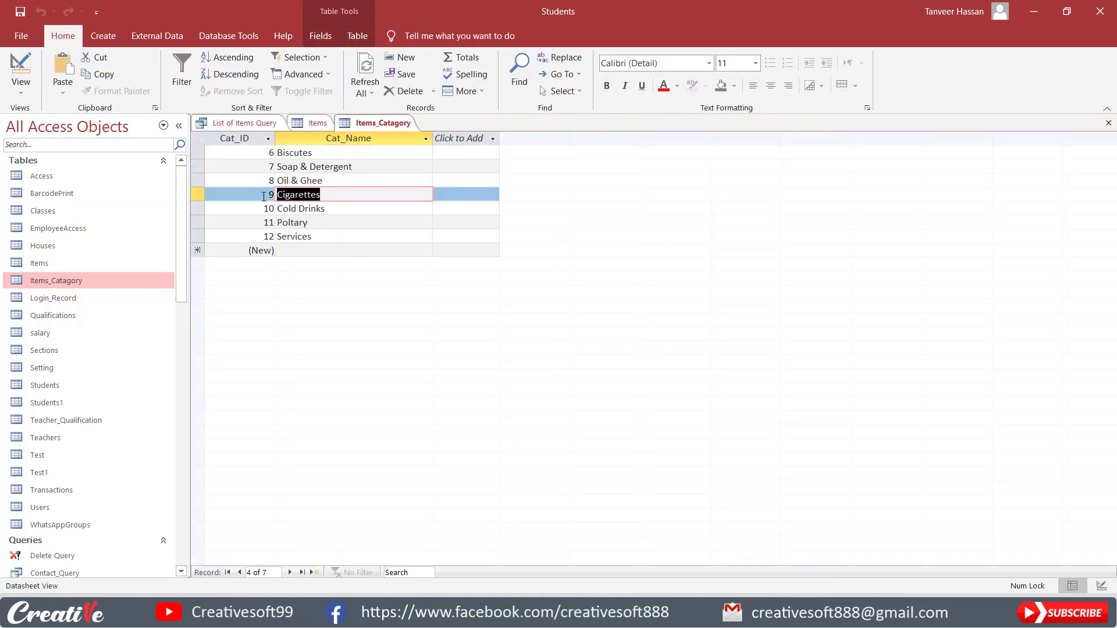
- Replace the Cat_Name criterion in List of Items Query with Cigarettes and run the query
left_click(251, 124)
left_click_drag(448, 412, 407, 412)
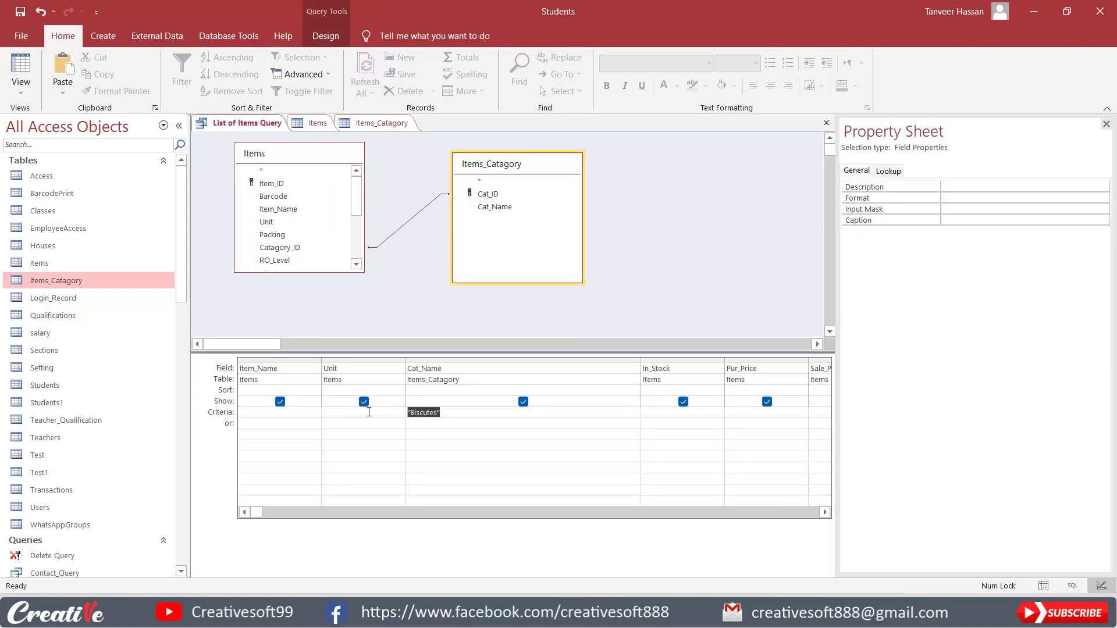
key("ctrl+v")
left_click(20, 67)
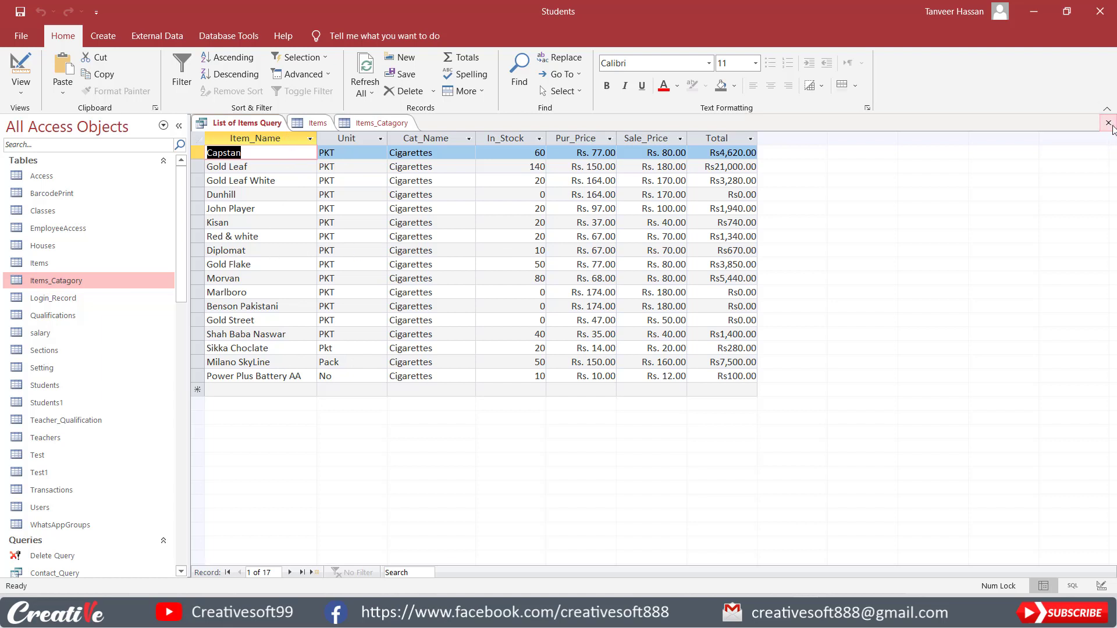
- Close List of Items Query with its changes saved, and close the Items_Catagory and Items tables
left_click(1108, 123)
left_click(510, 344)
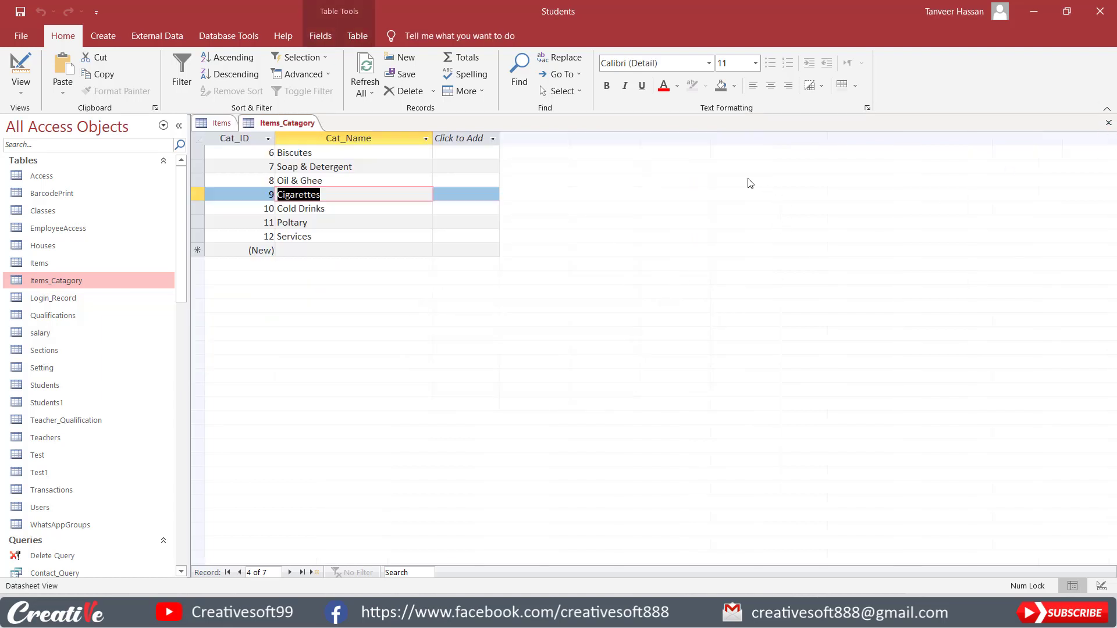
left_click(1108, 123)
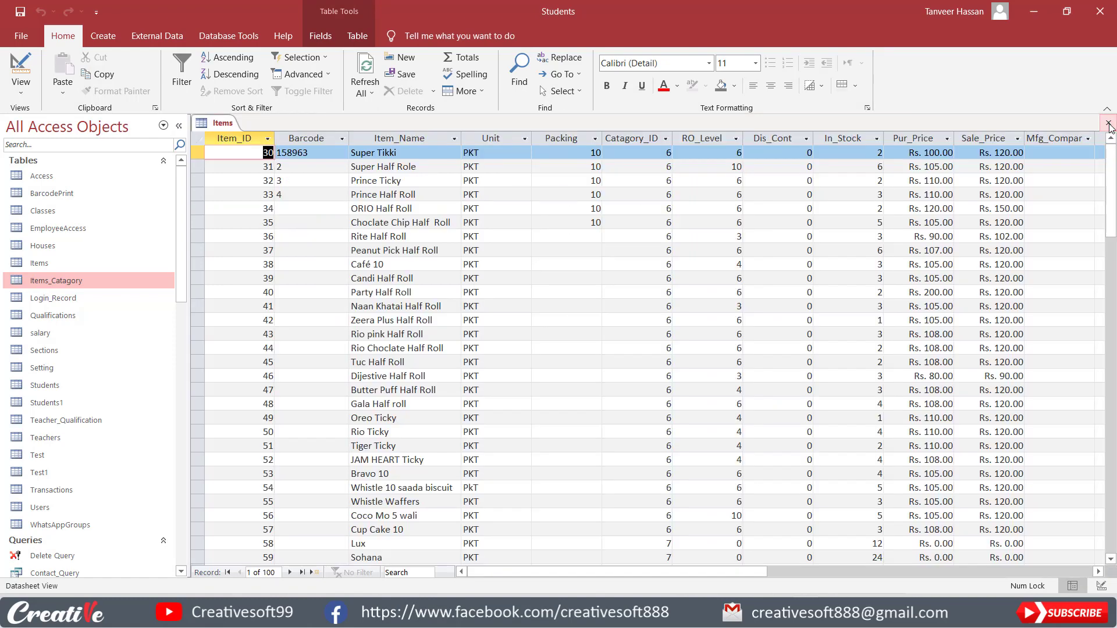
left_click(1109, 124)
- Open the List of Items Report and view the filtered items down to the grand total
left_click_drag(178, 227, 168, 473)
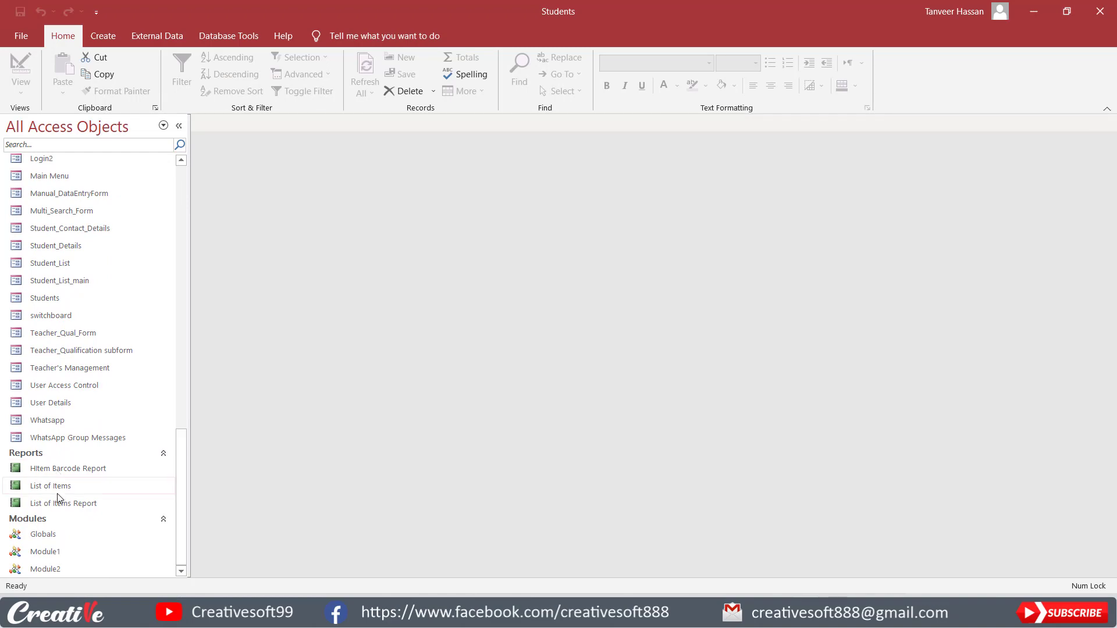
double_click(75, 502)
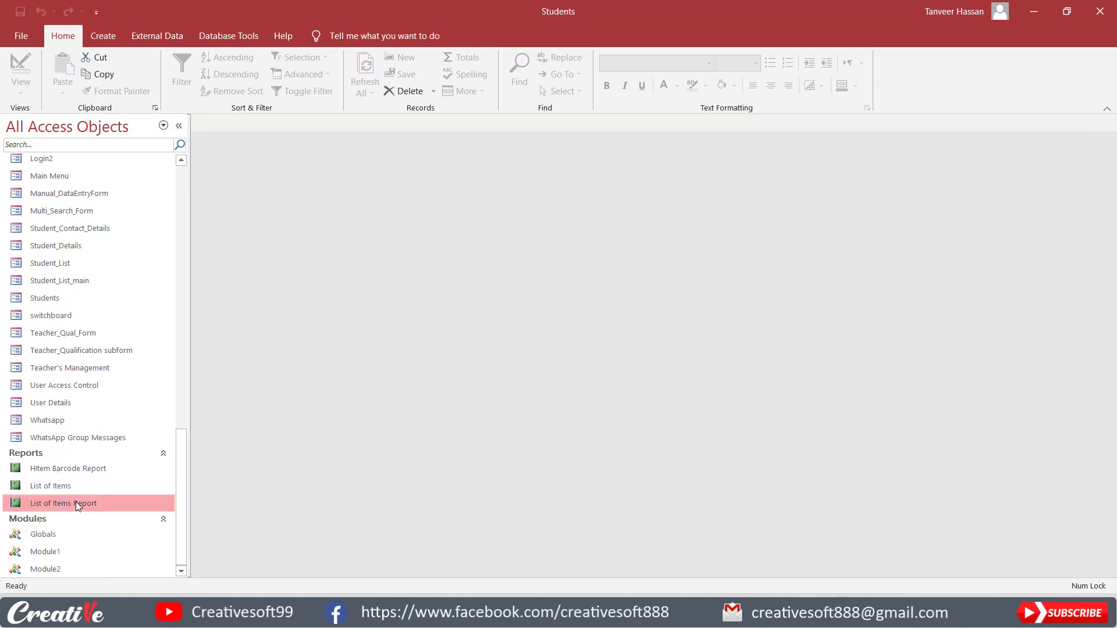
scroll(494, 296, "down", 3)
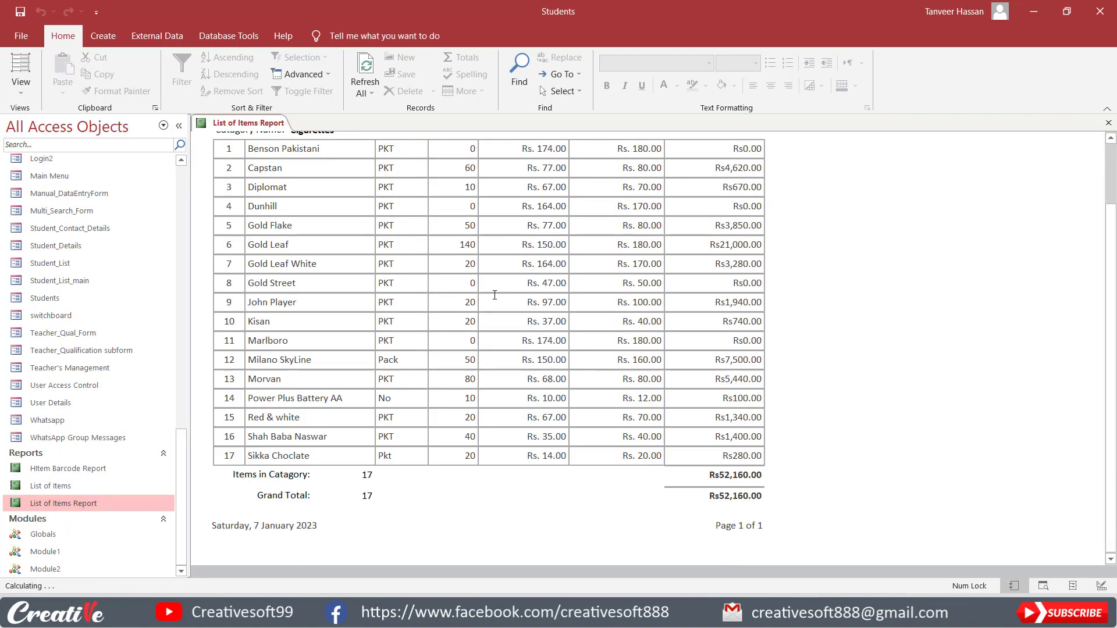
- Review the Cigarettes items in the List of Items Report, close and reopen it for another look, and close it again
scroll(493, 296, "up", 3)
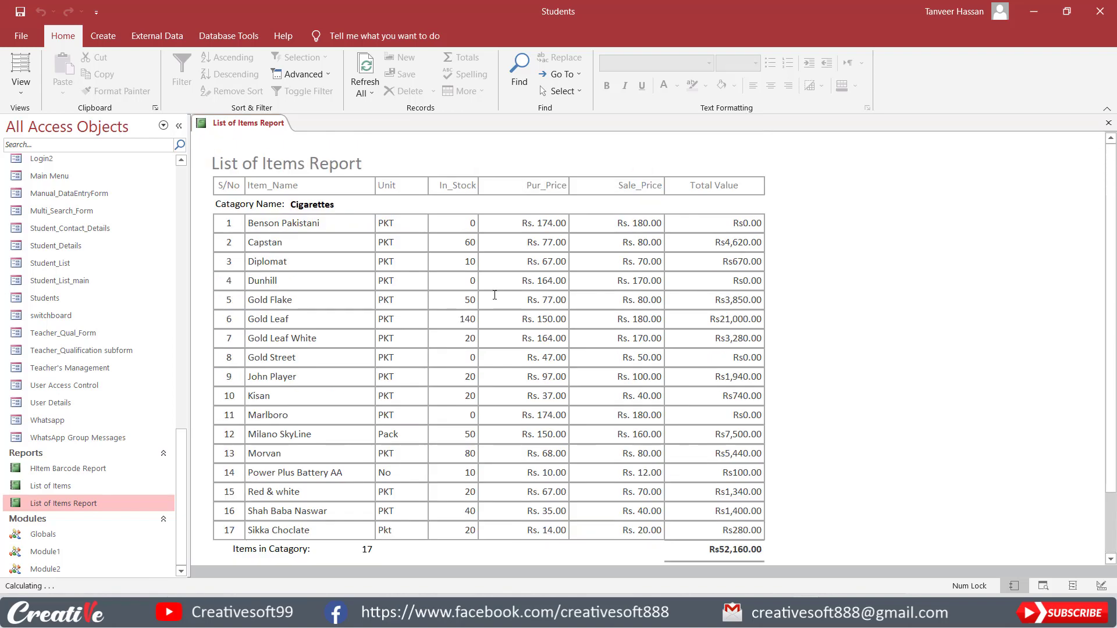
scroll(422, 313, "down", 3)
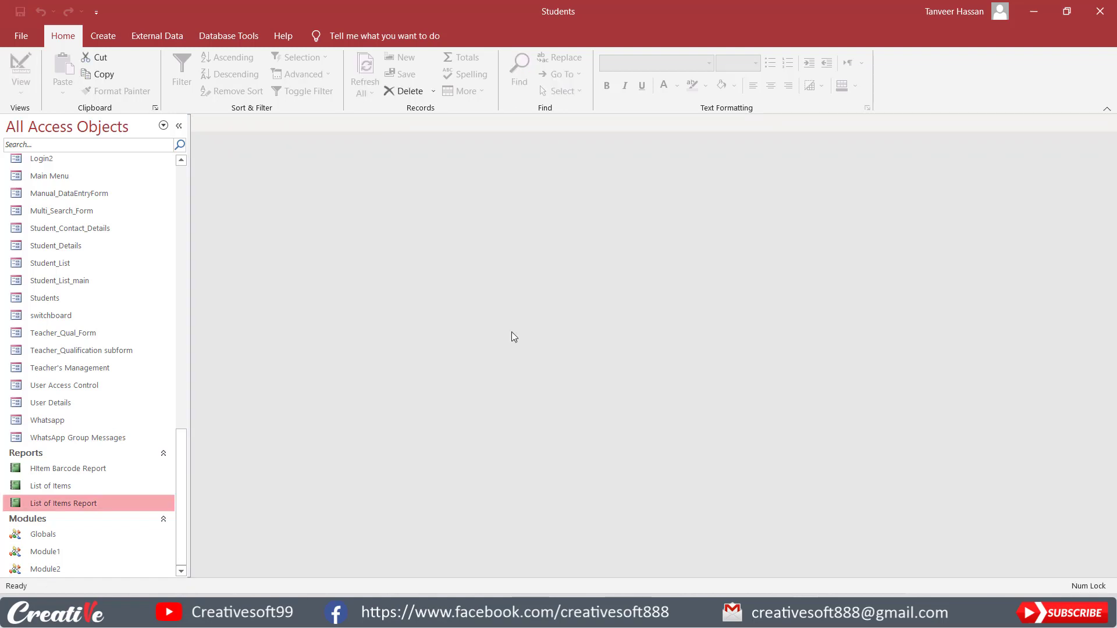
left_click(1108, 123)
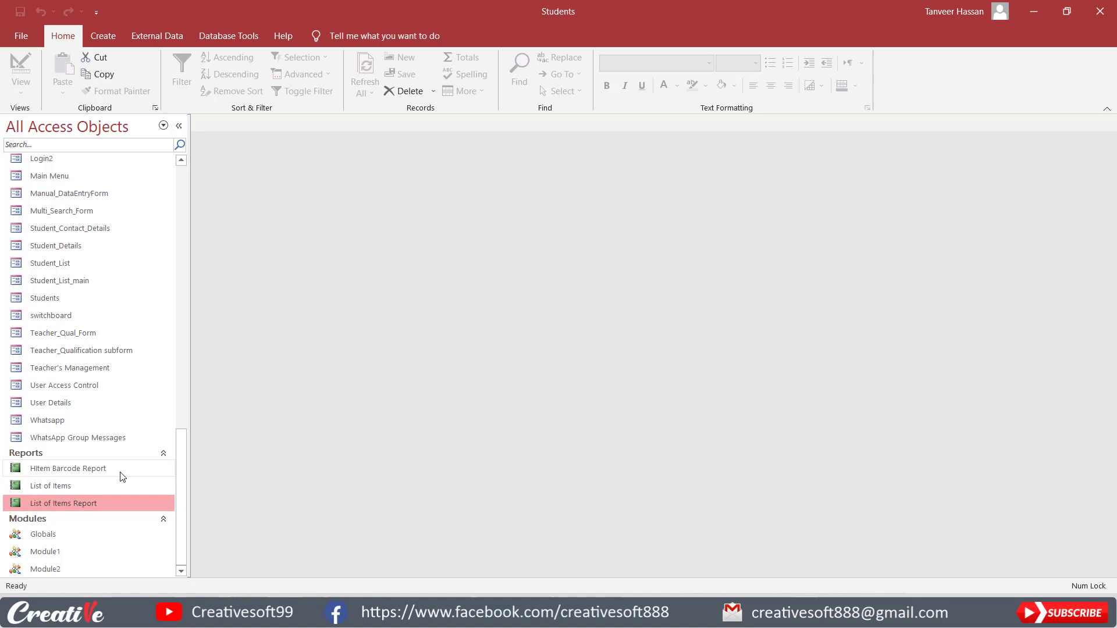
double_click(83, 501)
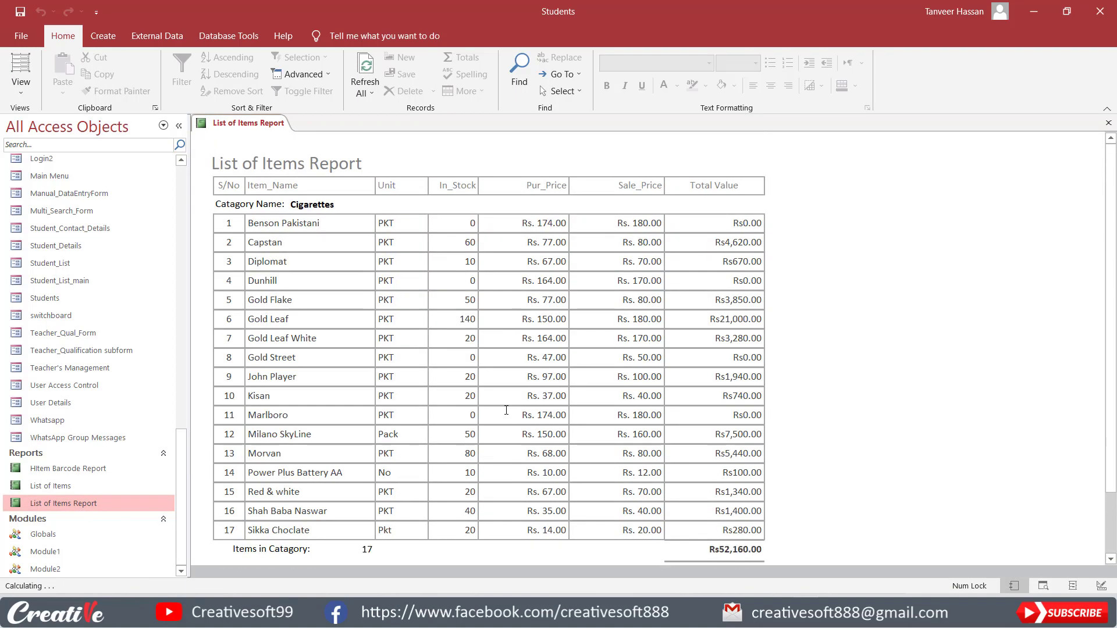
scroll(506, 410, "down", 2)
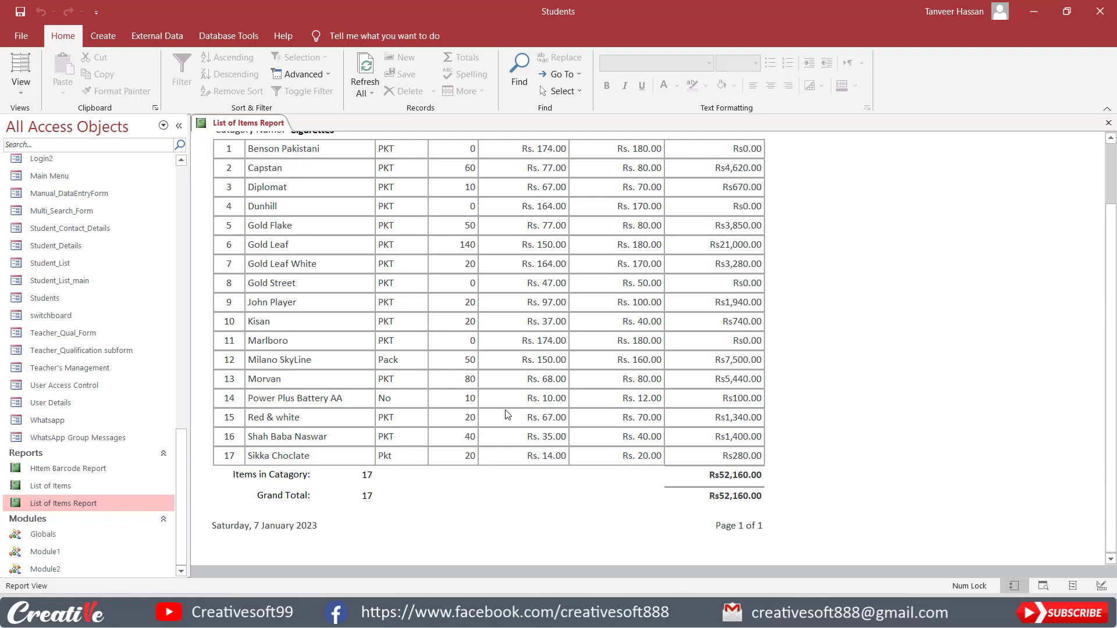
scroll(441, 347, "up", 1)
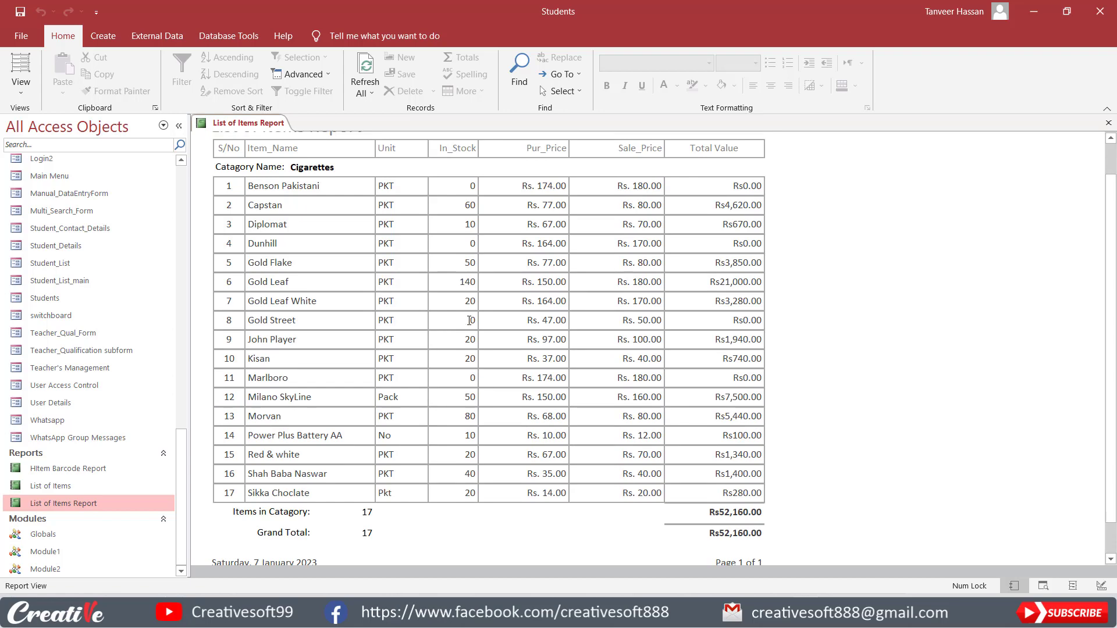
left_click(1108, 123)
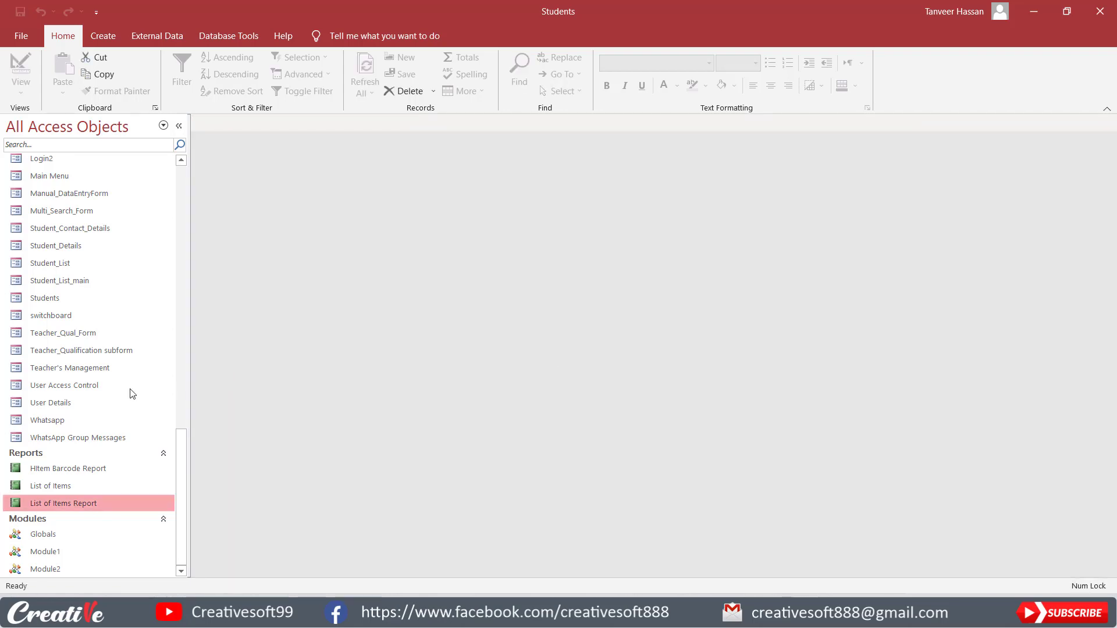
- Open List of Items Query in Design View and widen the Cat_Name column in the design grid
scroll(85, 387, "up", 20)
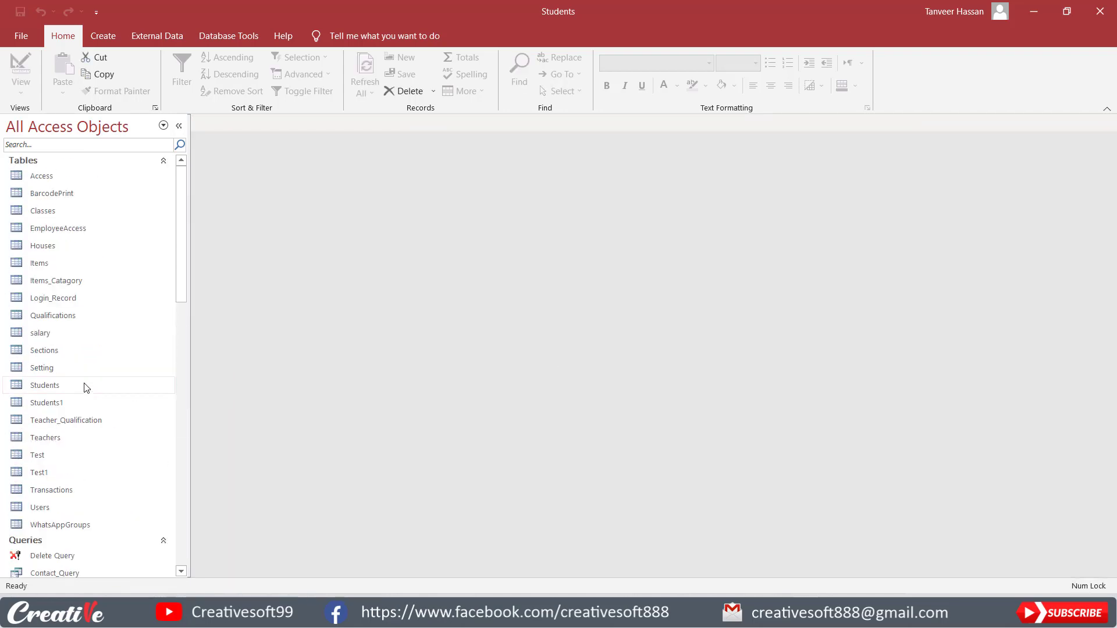
scroll(84, 386, "down", 10)
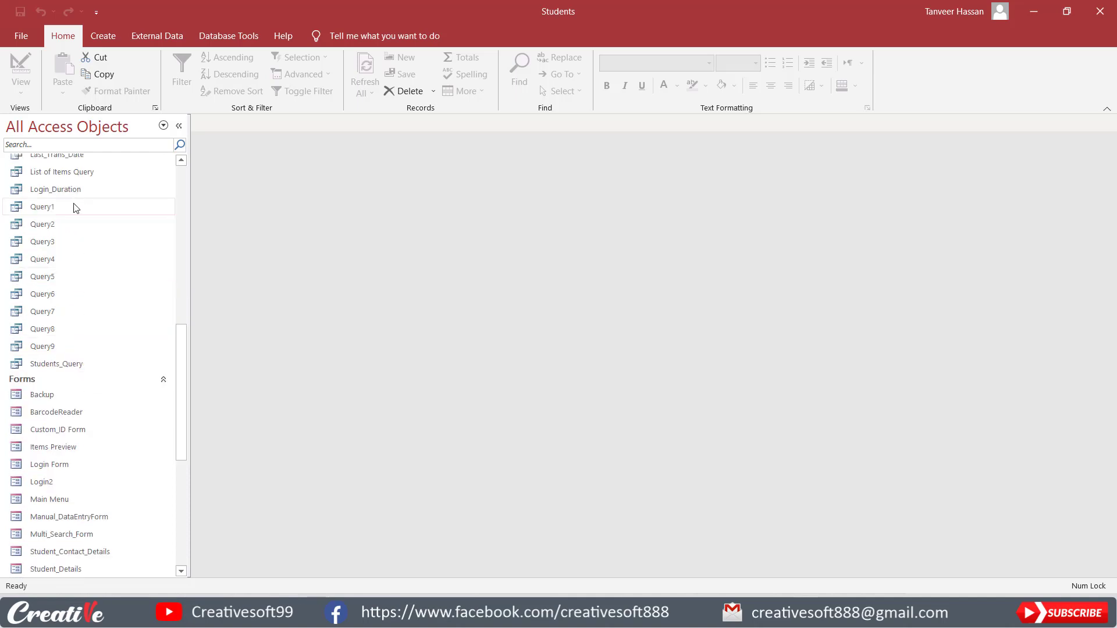
right_click(75, 170)
left_click(144, 196)
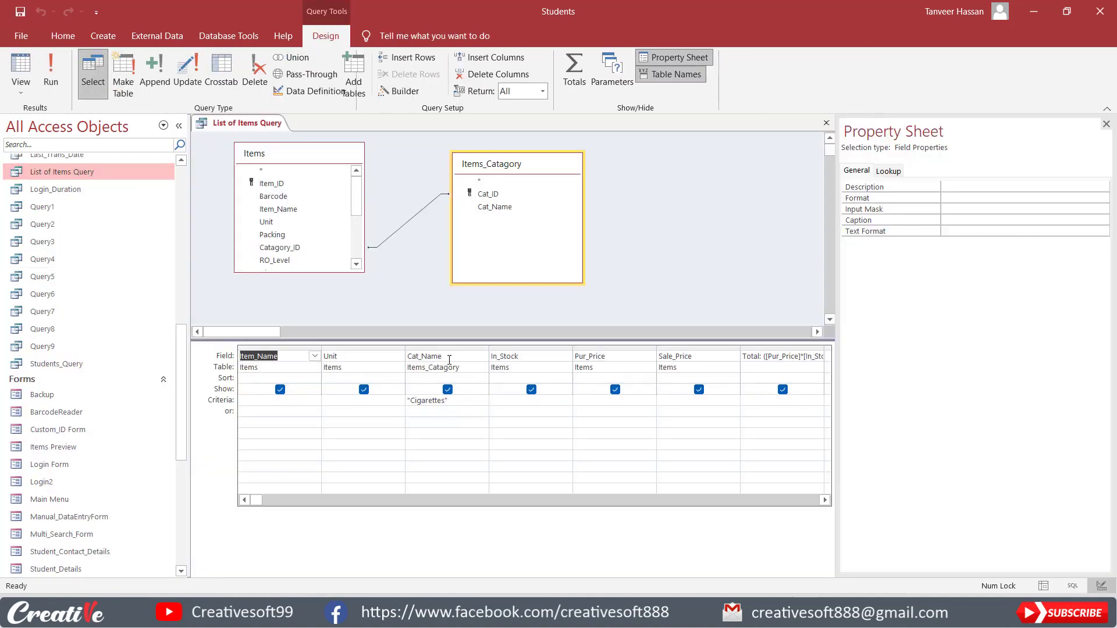
left_click_drag(488, 346, 619, 346)
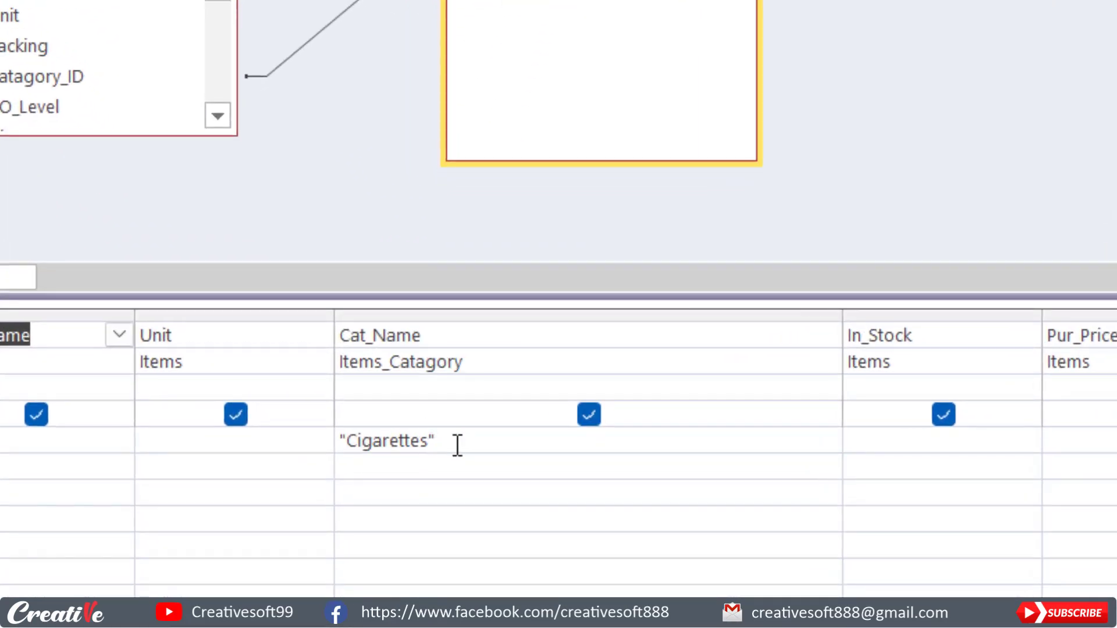
- Replace the Cat_Name criterion with the parameter prompt [Enter name of catagory for list]
left_click_drag(484, 442, 326, 446)
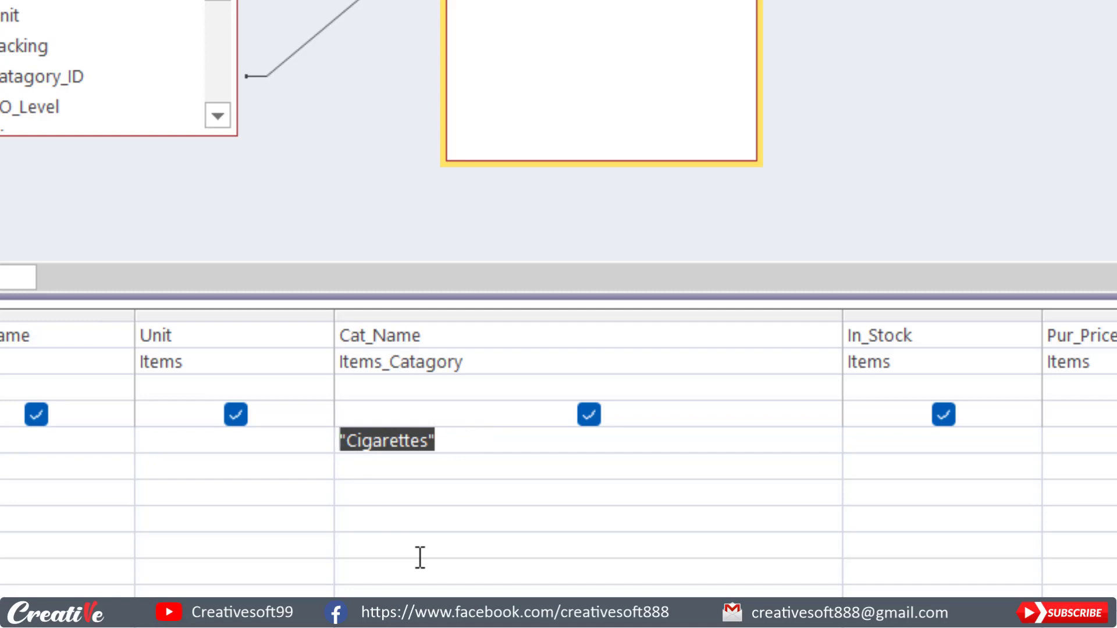
type("[")
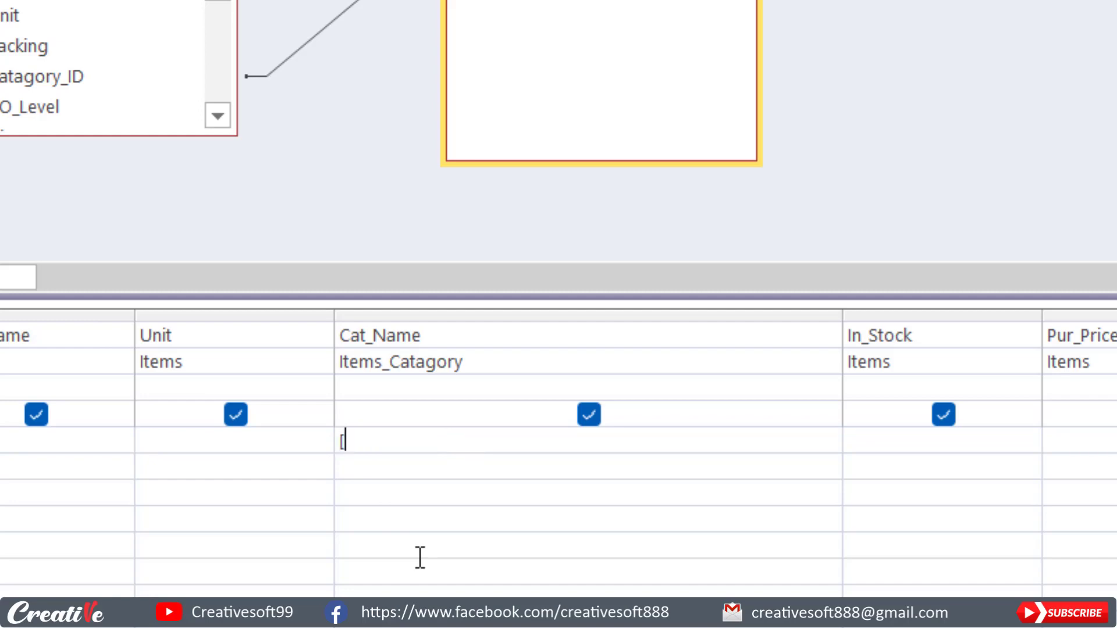
type("E")
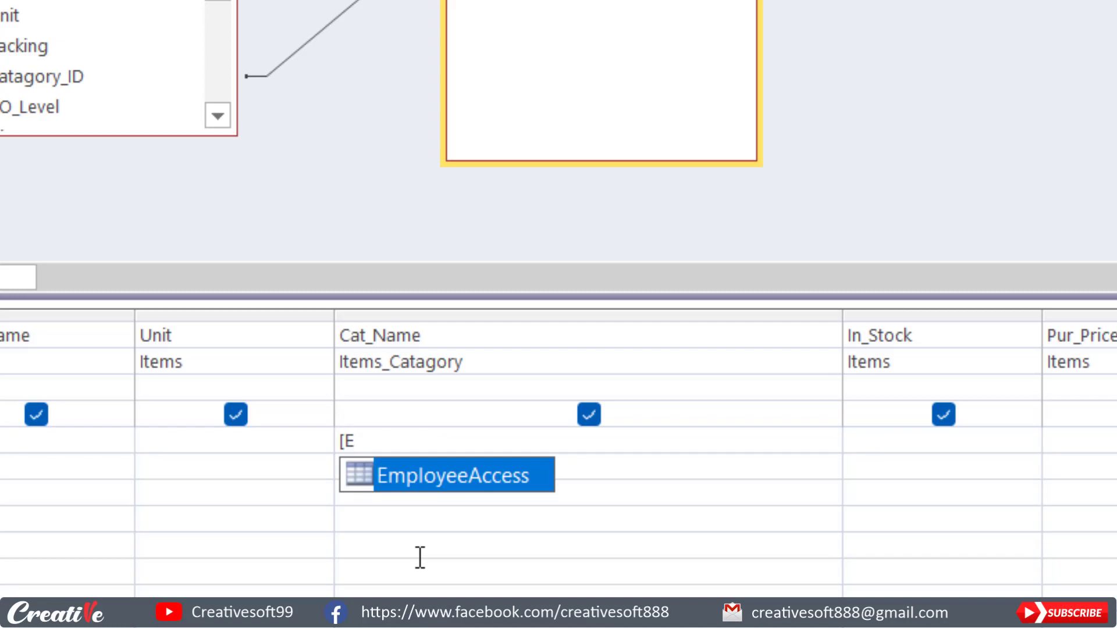
type("nter ")
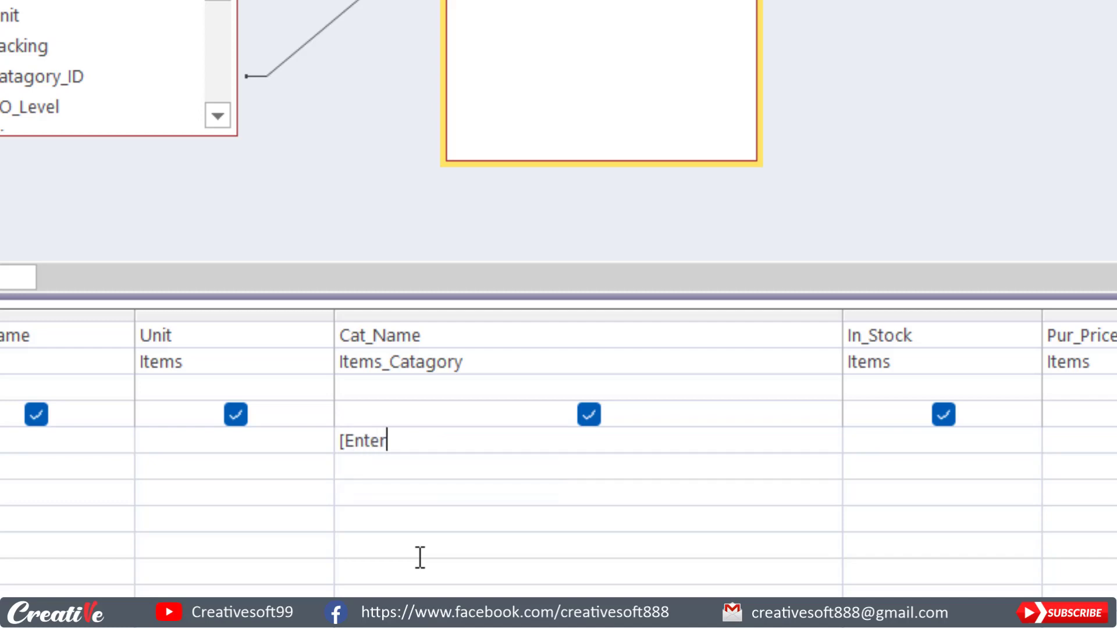
type("name of cata")
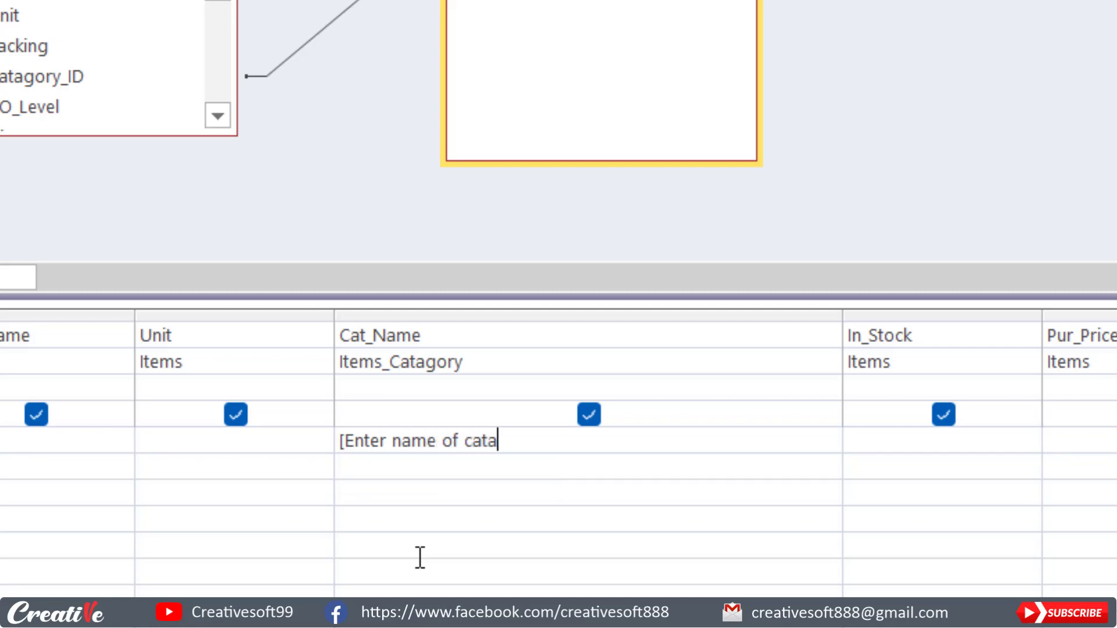
type("gory to sear")
key("BackSpace")
key("BackSpace")
key("BackSpace")
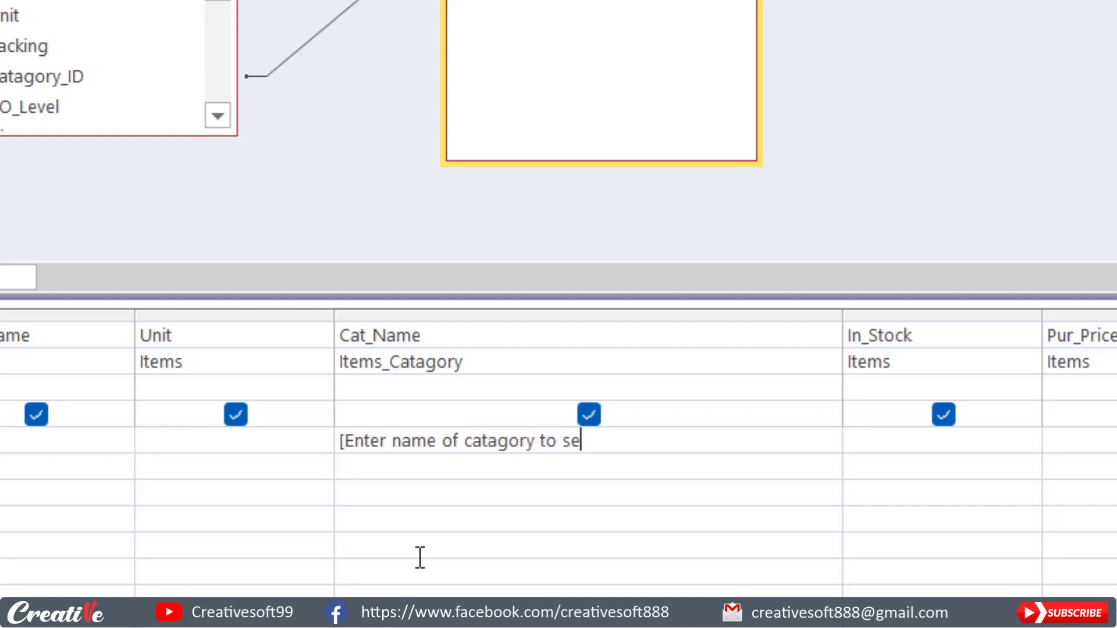
key("BackSpace")
key("BackSpace")
key("BackSpace")
key("BackSpace")
type("for list]")
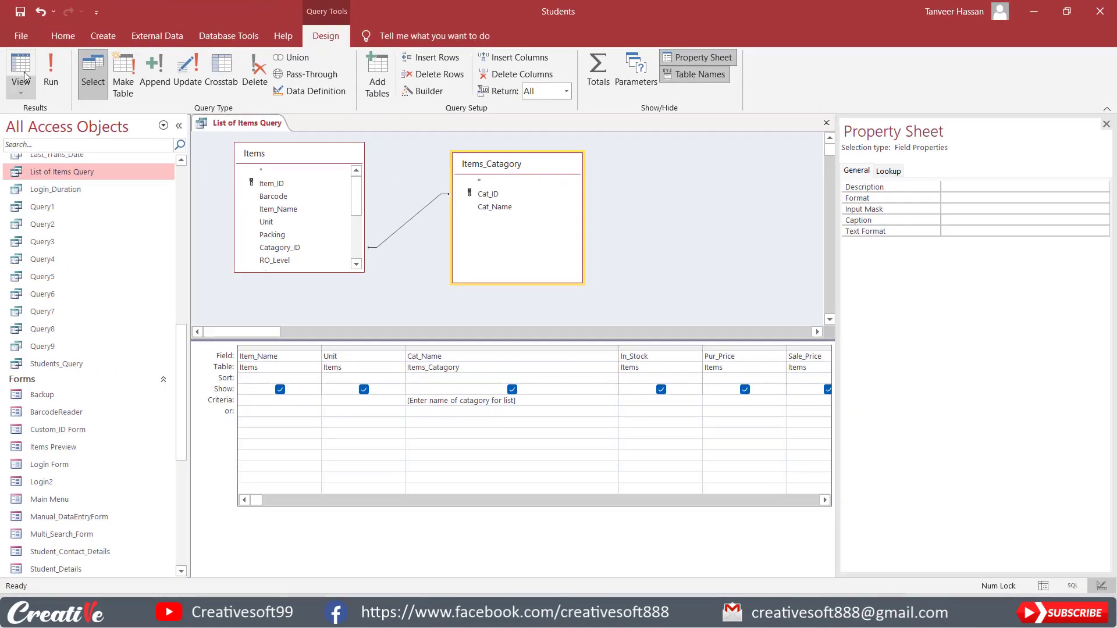
- Run the query with the category parameter left blank, and close List of Items Query with its changes saved
left_click(50, 73)
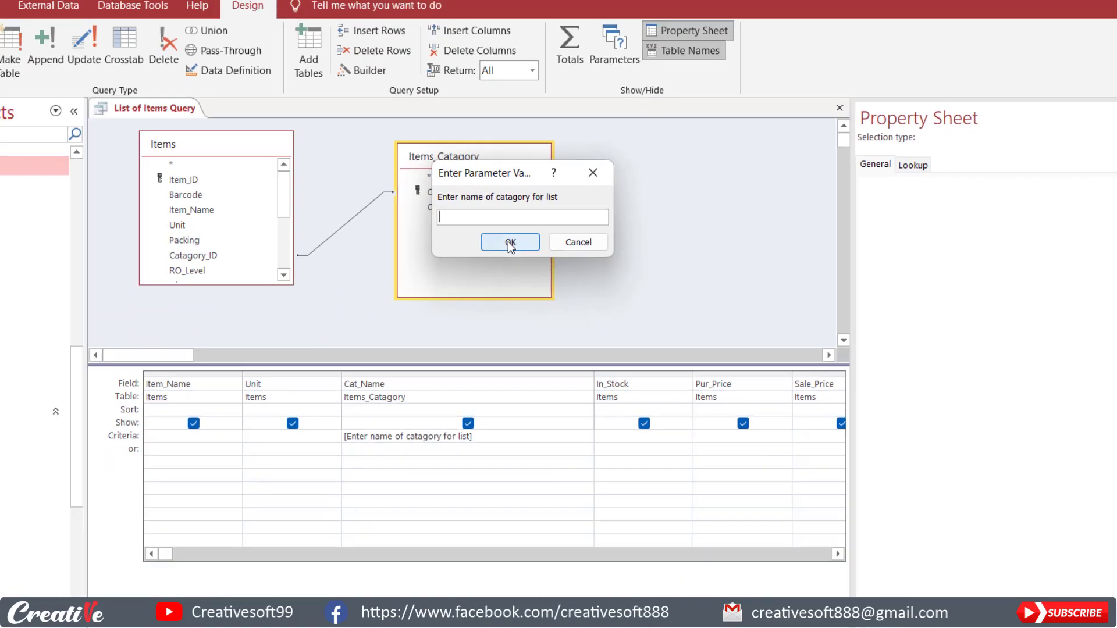
left_click(339, 269)
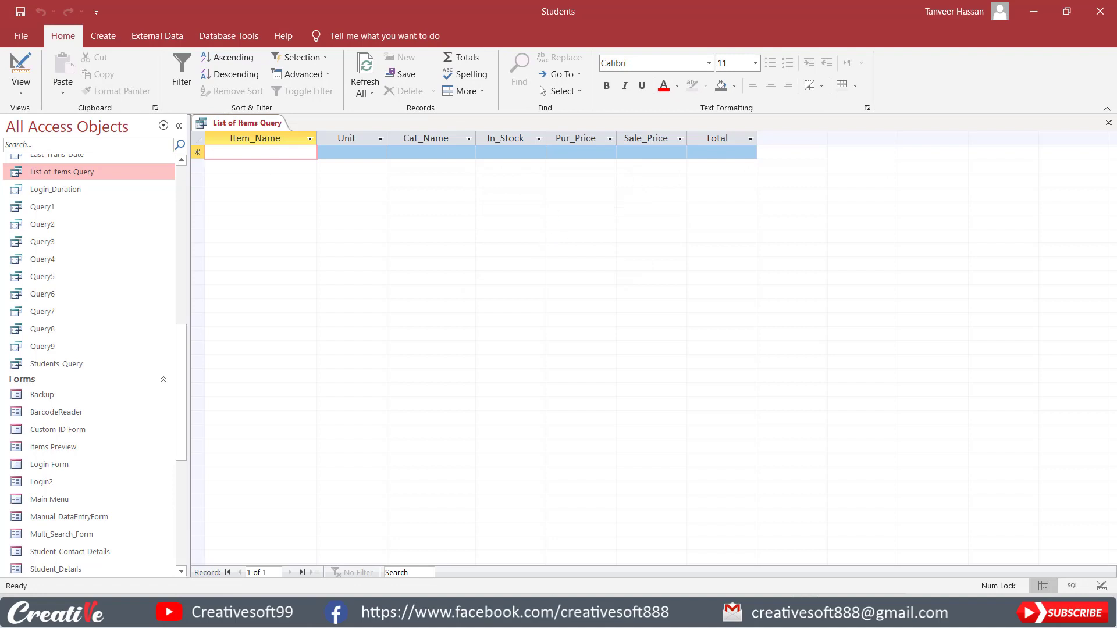
left_click(1108, 123)
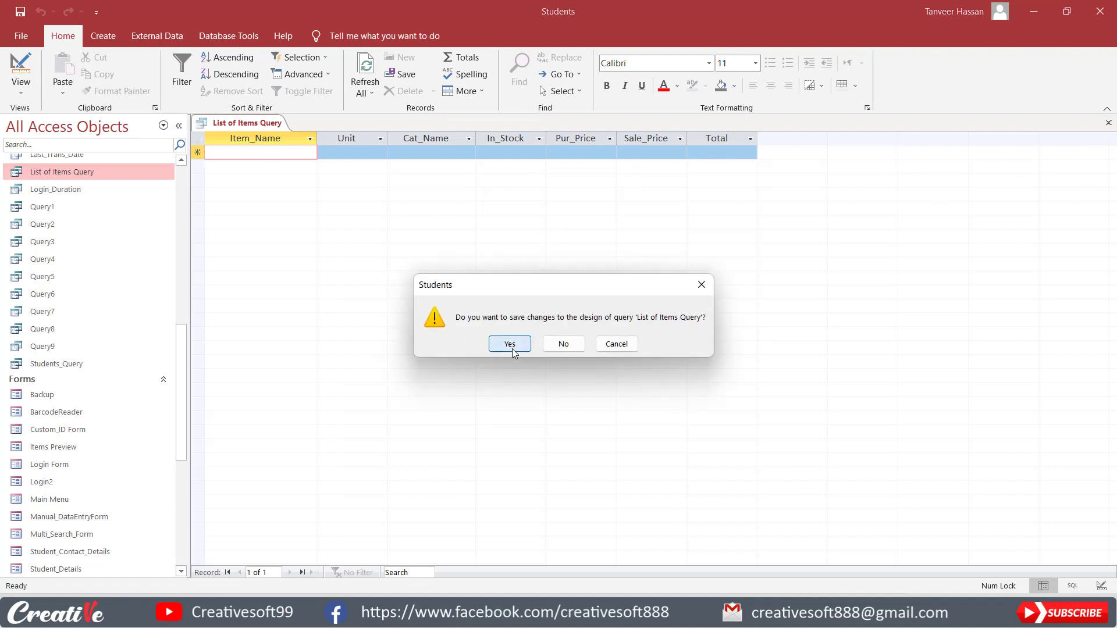
left_click(510, 344)
- Open the List of Items Report for the category Cigarettes, view its items and totals, and close it
scroll(112, 360, "down", 6)
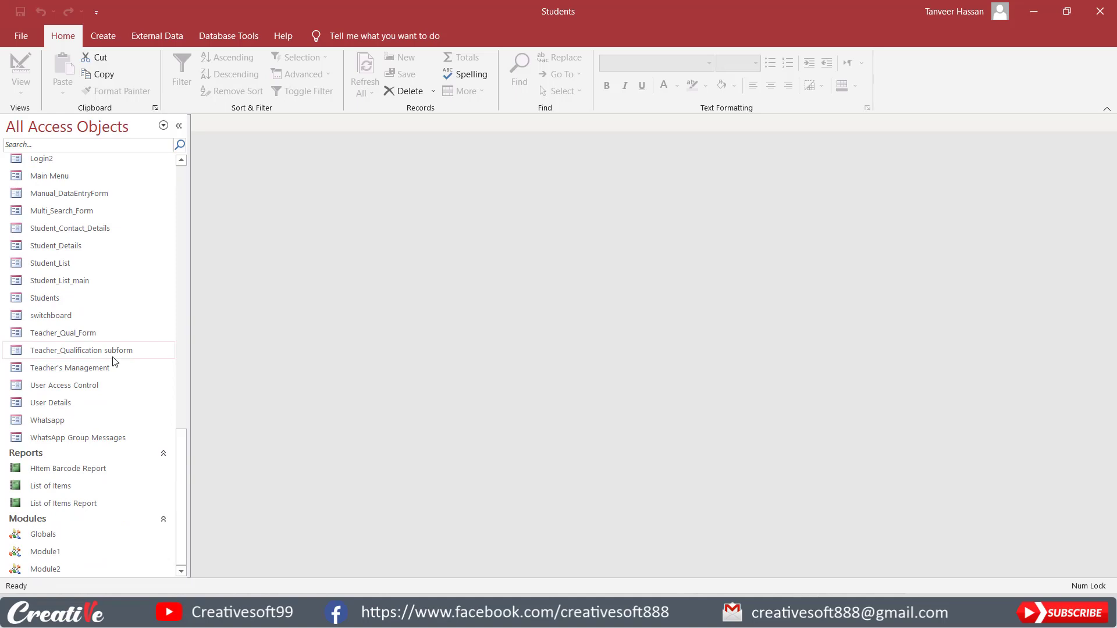
left_click(81, 508)
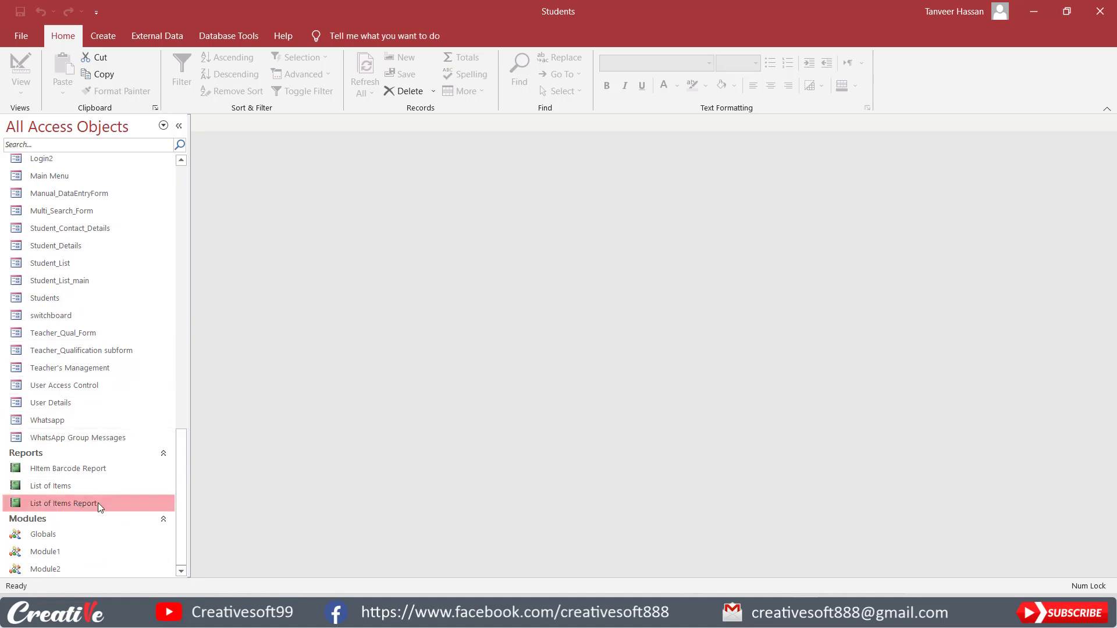
double_click(98, 503)
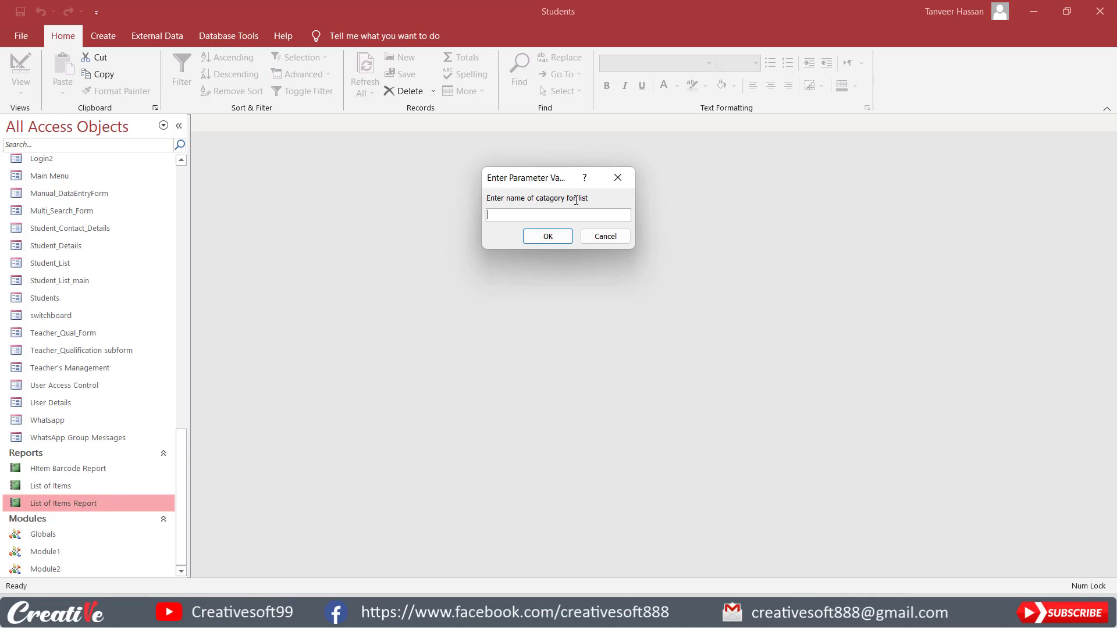
type("Cigarettes")
left_click(549, 237)
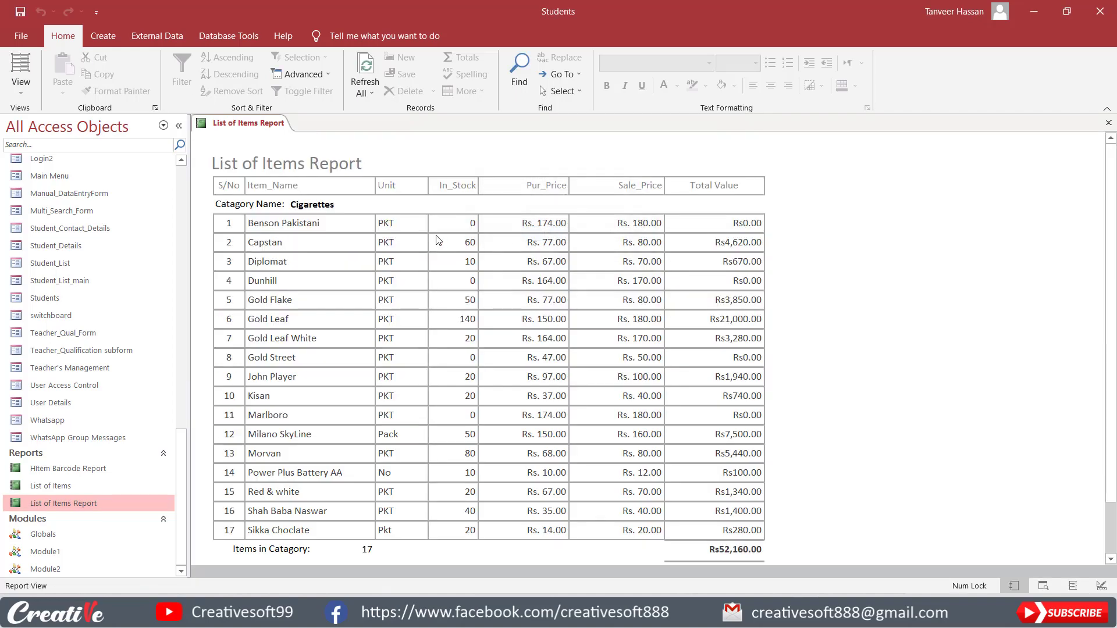
scroll(438, 240, "down", 3)
scroll(439, 239, "up", 3)
left_click(1108, 123)
- Open the List of Items Report for the category Cold Drinks
double_click(65, 505)
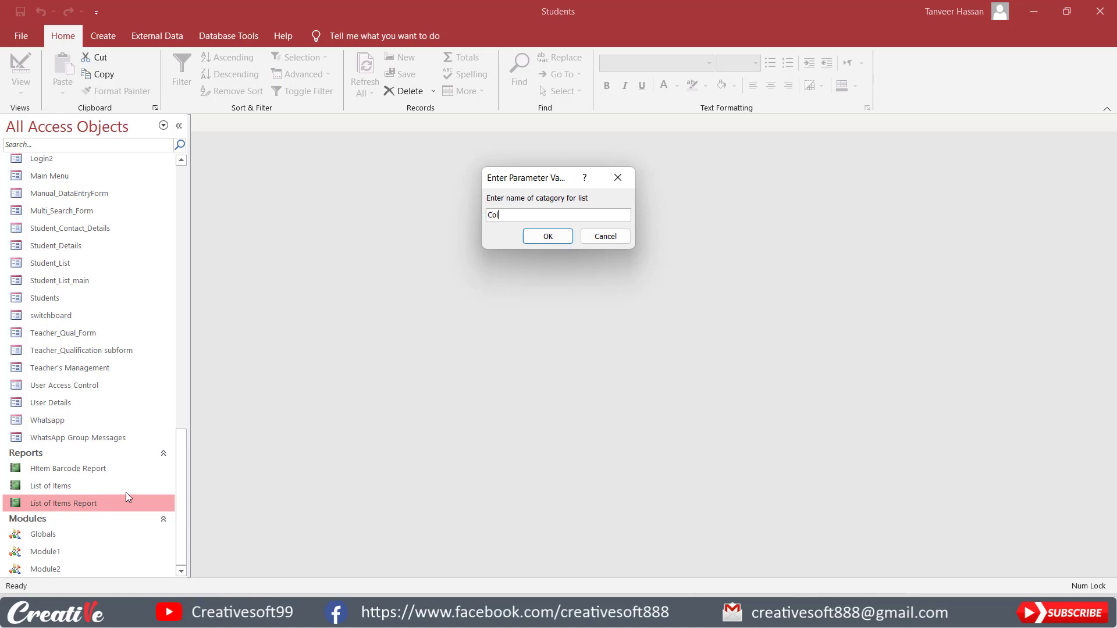
type("Cold Drinks")
left_click(550, 237)
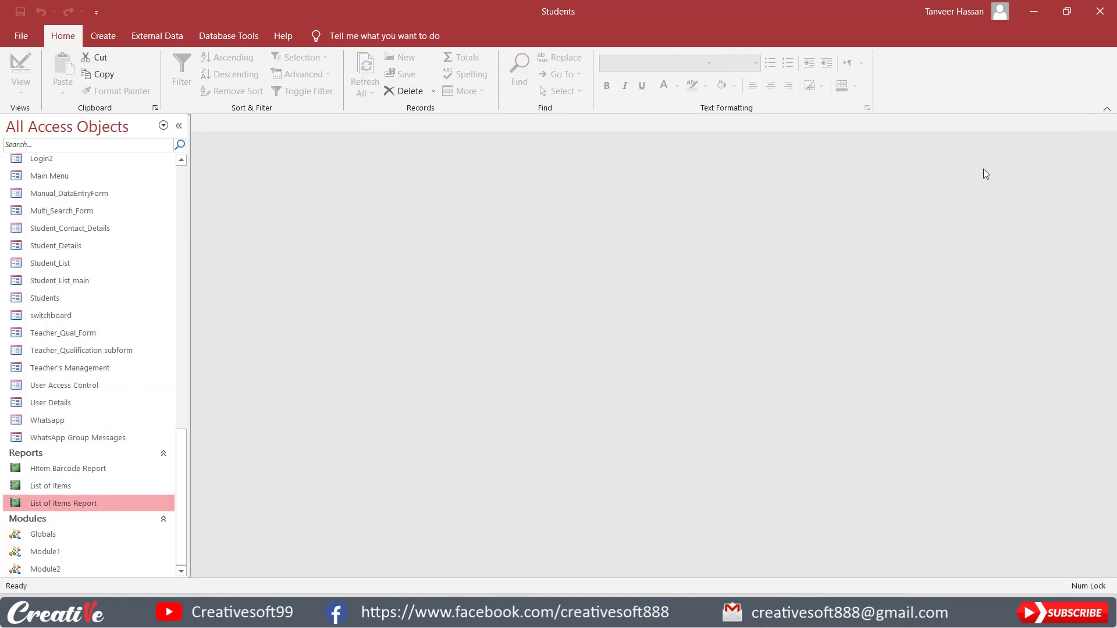
- Close the Cold Drinks report and reopen the List of Items Report for the category Service
left_click(1108, 122)
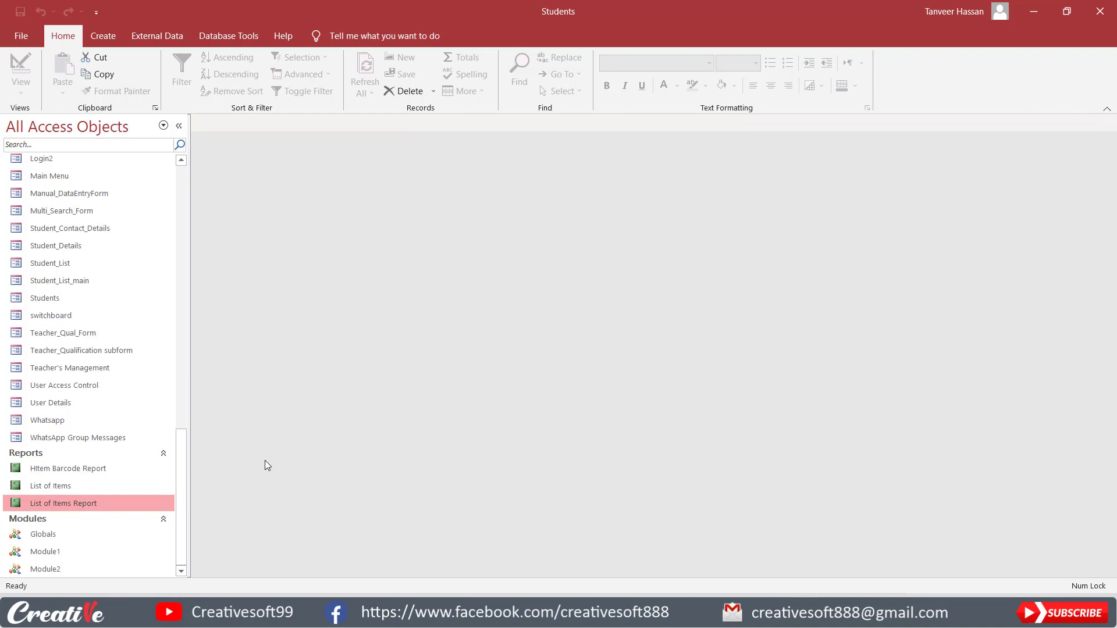
double_click(111, 504)
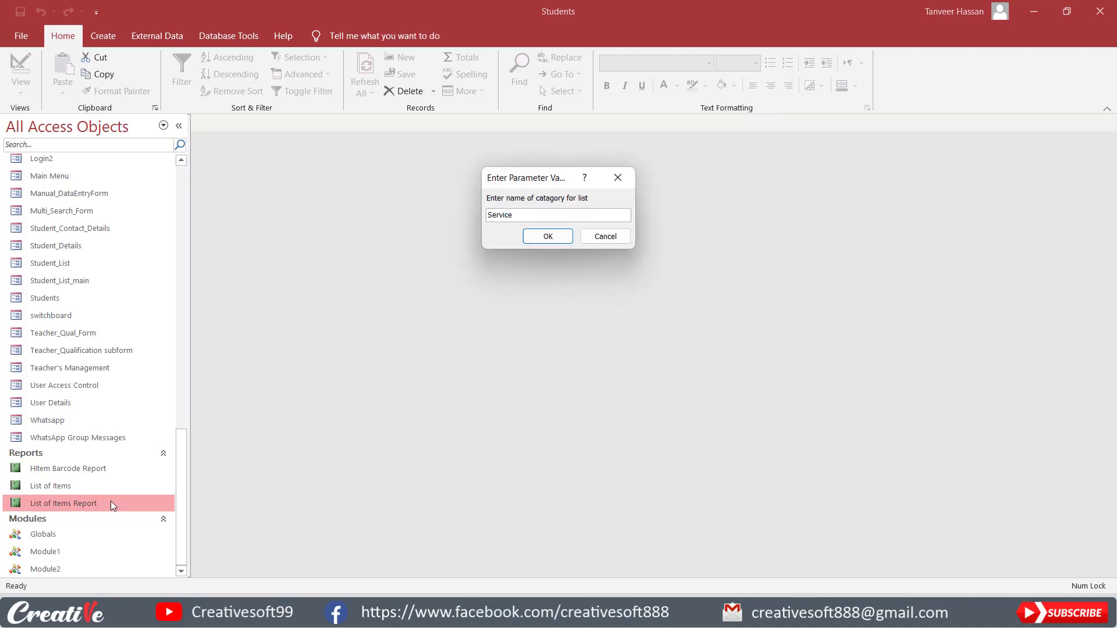
left_click(525, 238)
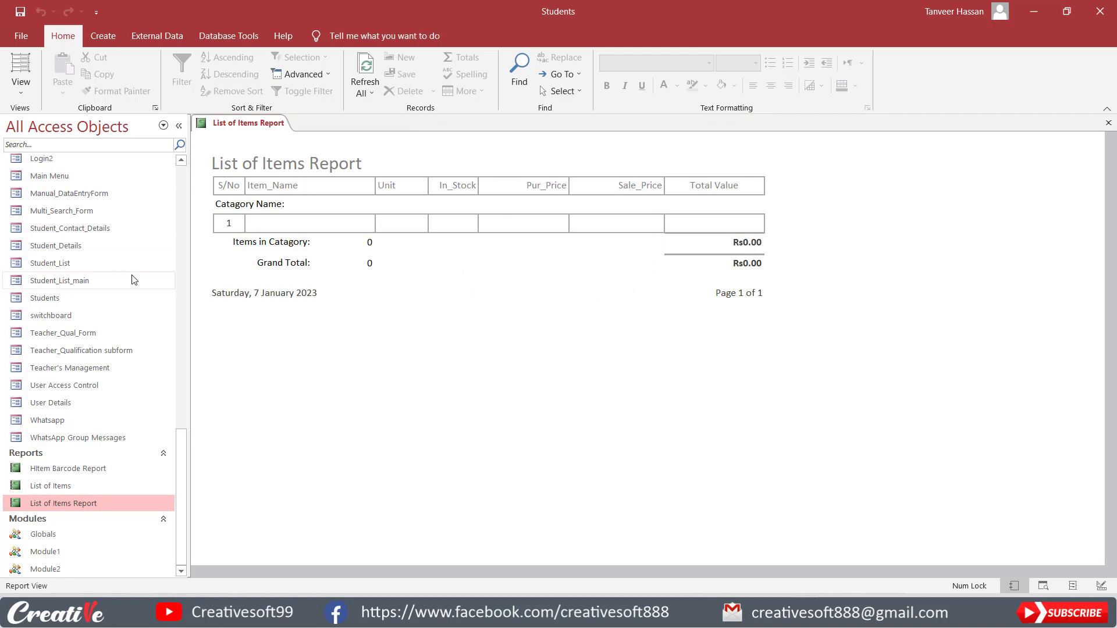
- Check the exact name of the services category in the Items_Catagory table, and close the table and the report
scroll(116, 367, "up", 20)
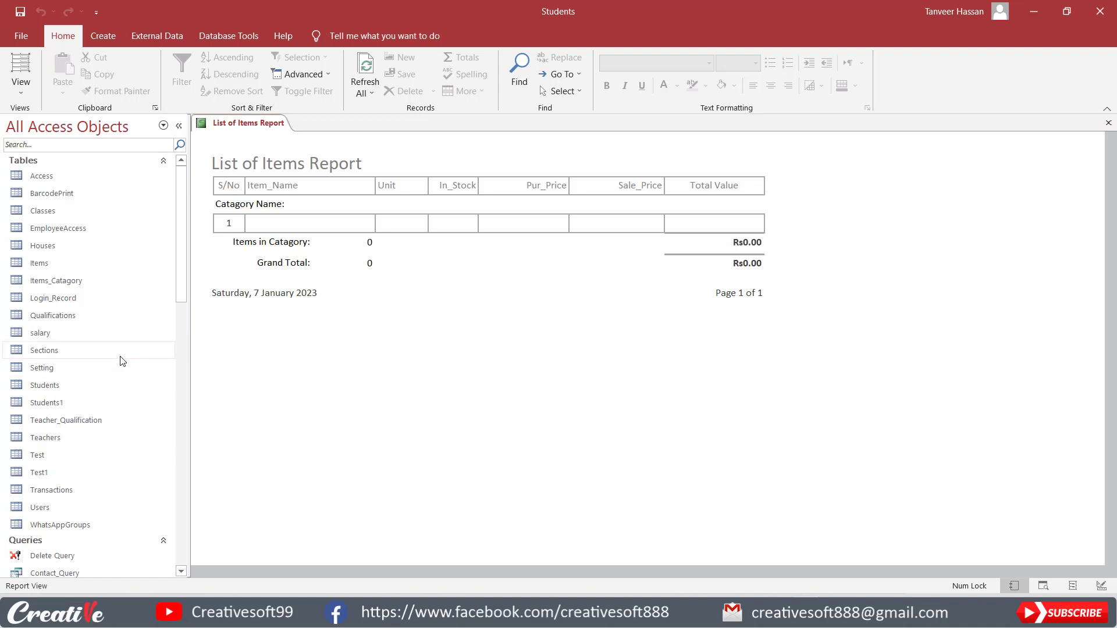
double_click(63, 282)
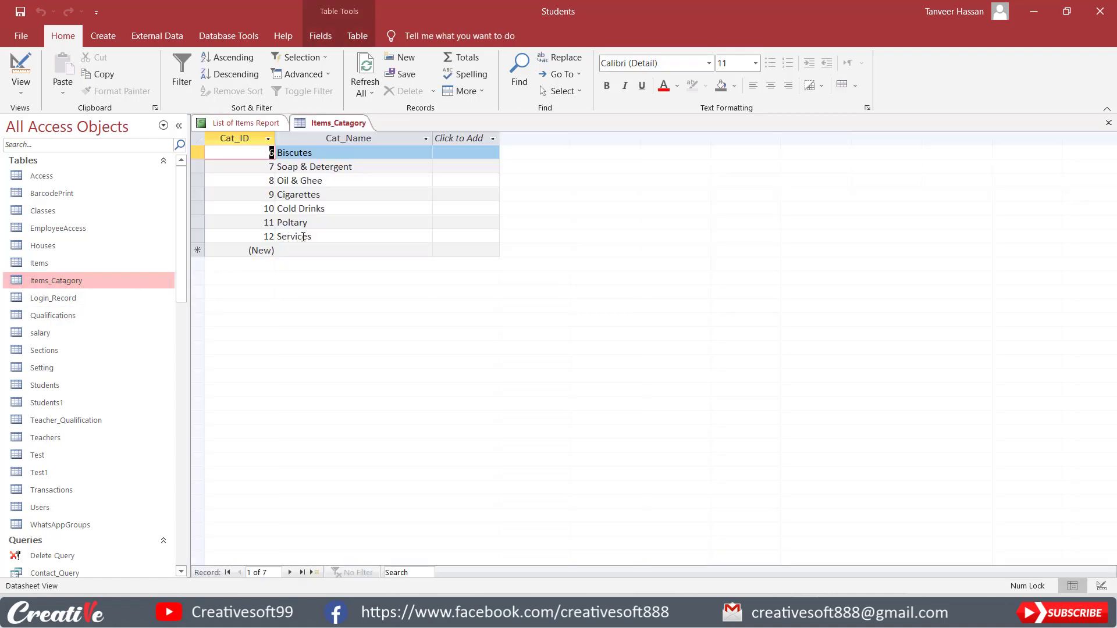
left_click_drag(318, 237, 277, 236)
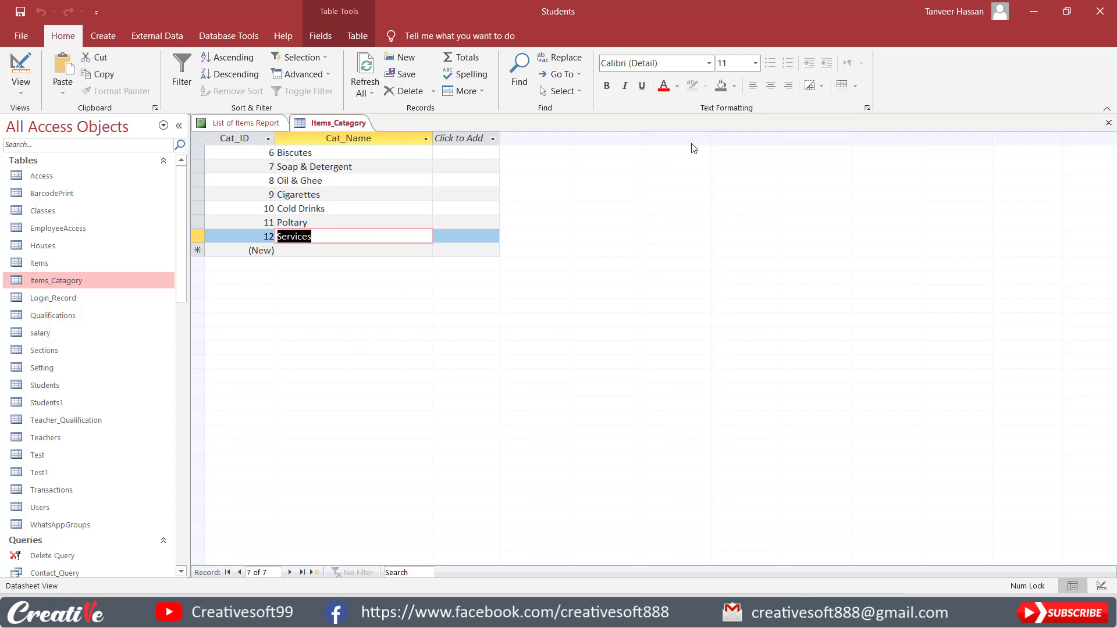
left_click(1109, 123)
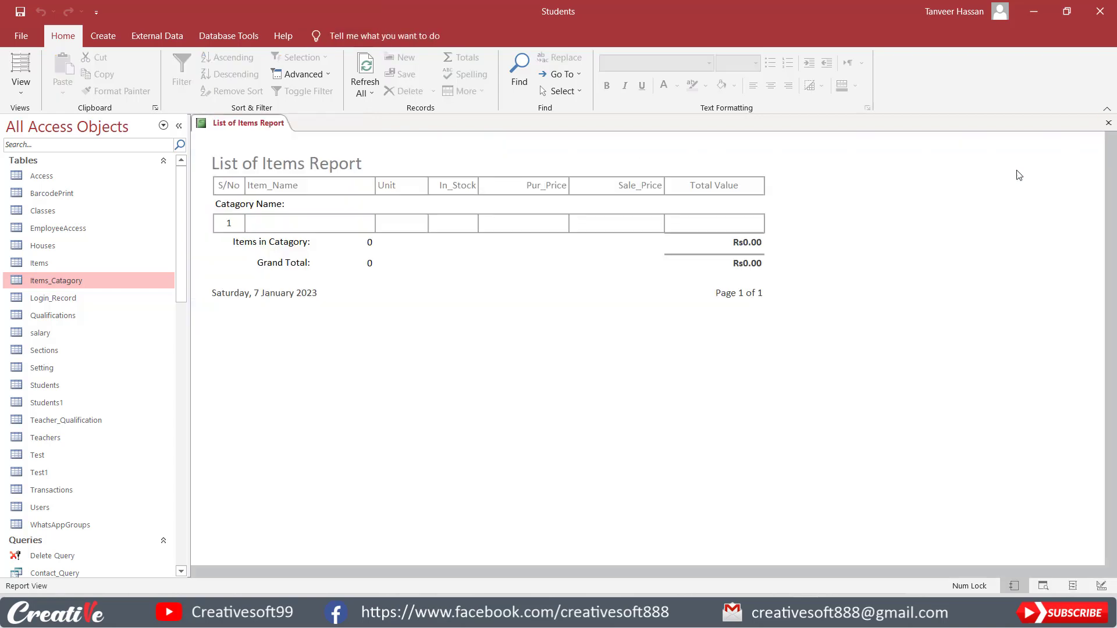
left_click(1108, 123)
scroll(92, 406, "down", 15)
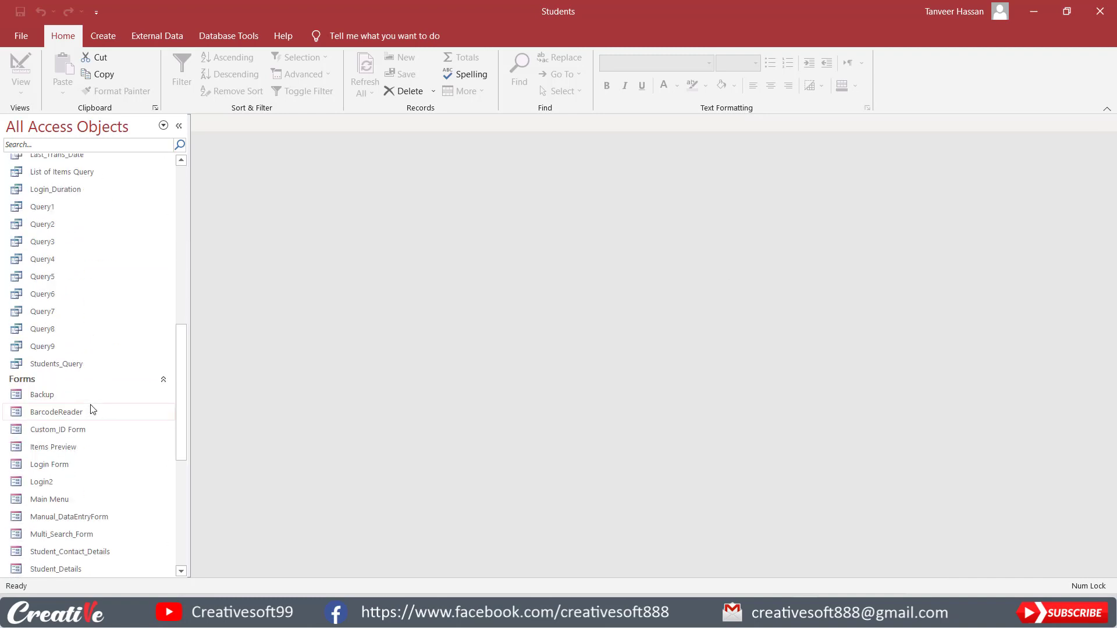
- Open the List of Items Report for the category Services, view its items, and close it
double_click(66, 504)
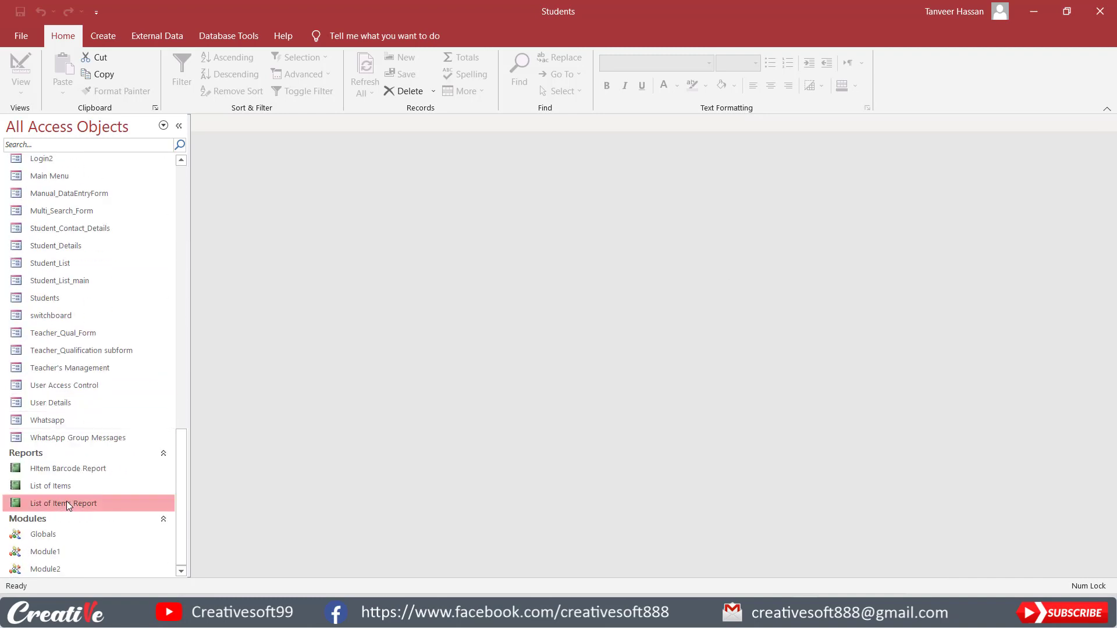
type("Services")
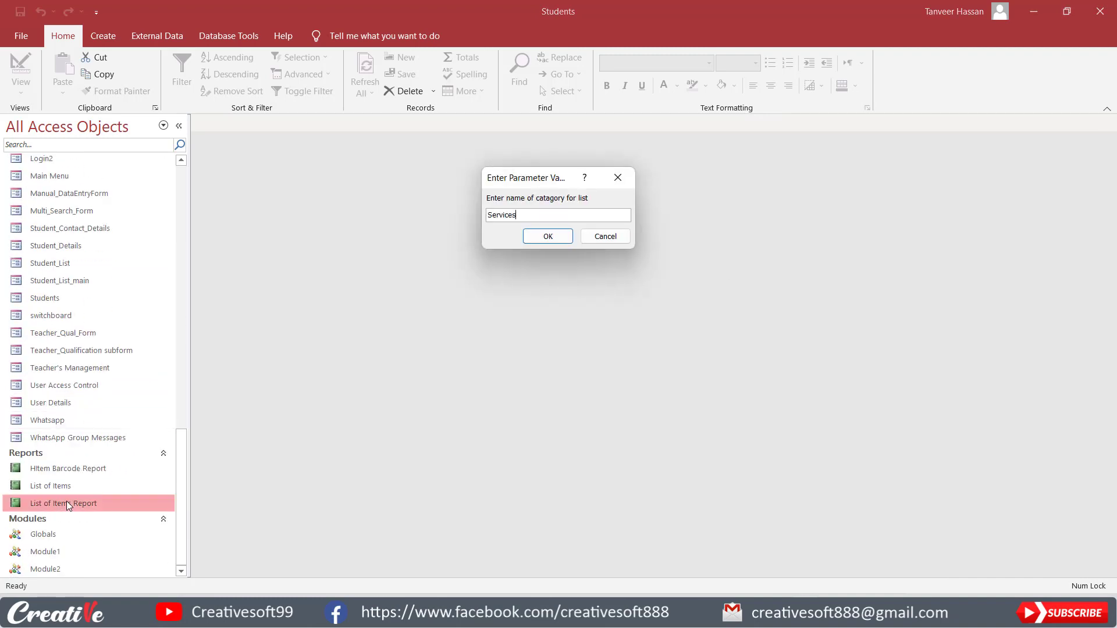
left_click(559, 241)
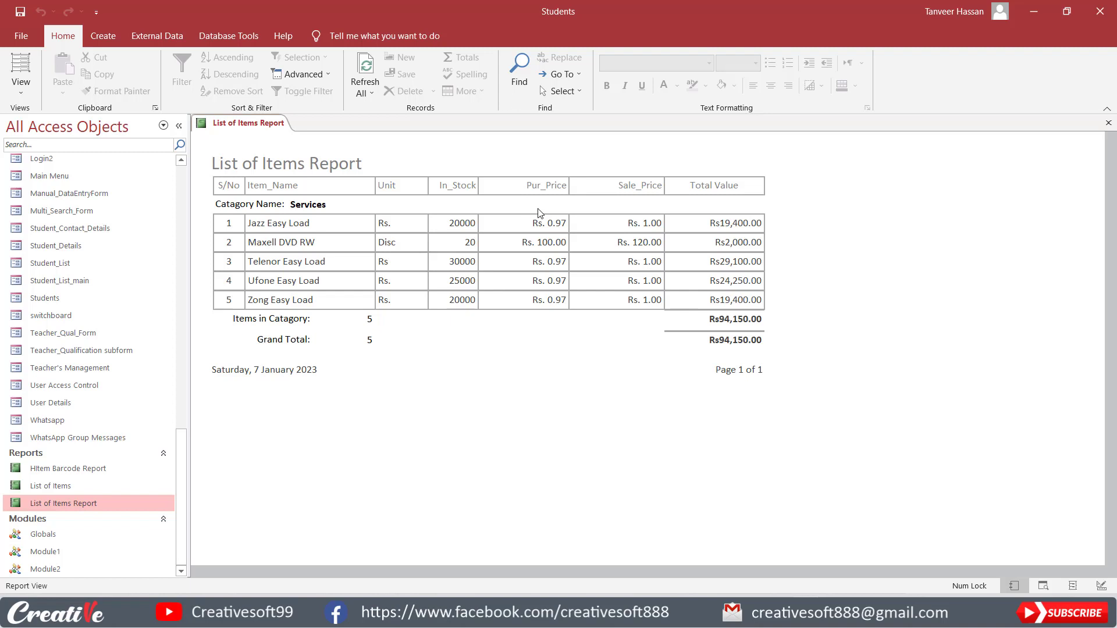
left_click(1108, 123)
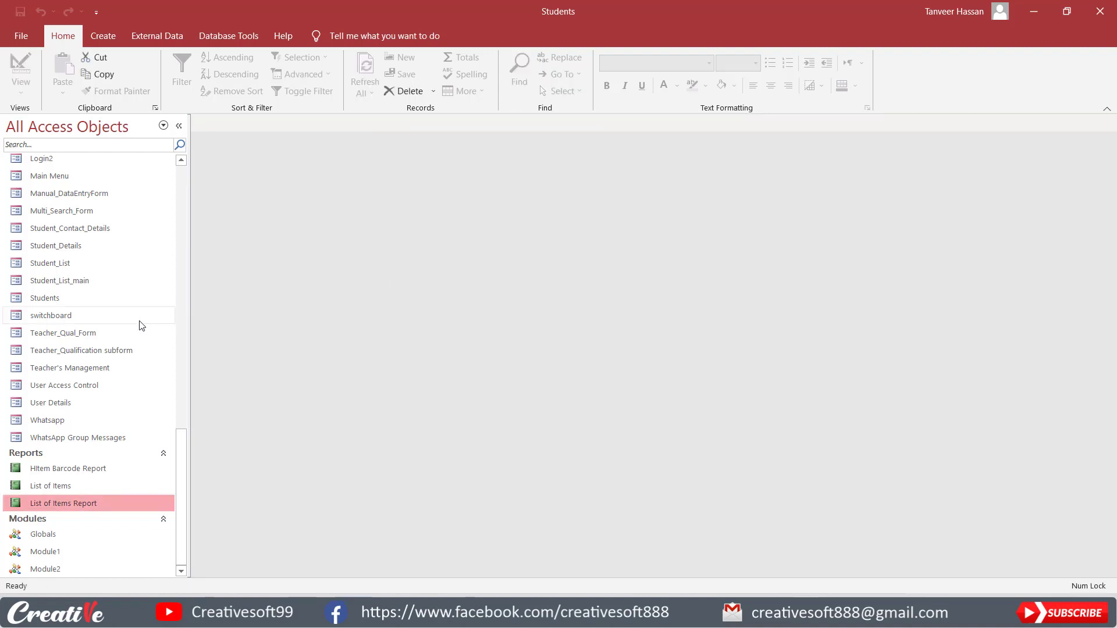
- Open the List of Items Query in Design View and widen the Cat_Name column to show its full criterion
scroll(119, 338, "up", 3)
scroll(118, 338, "up", 6)
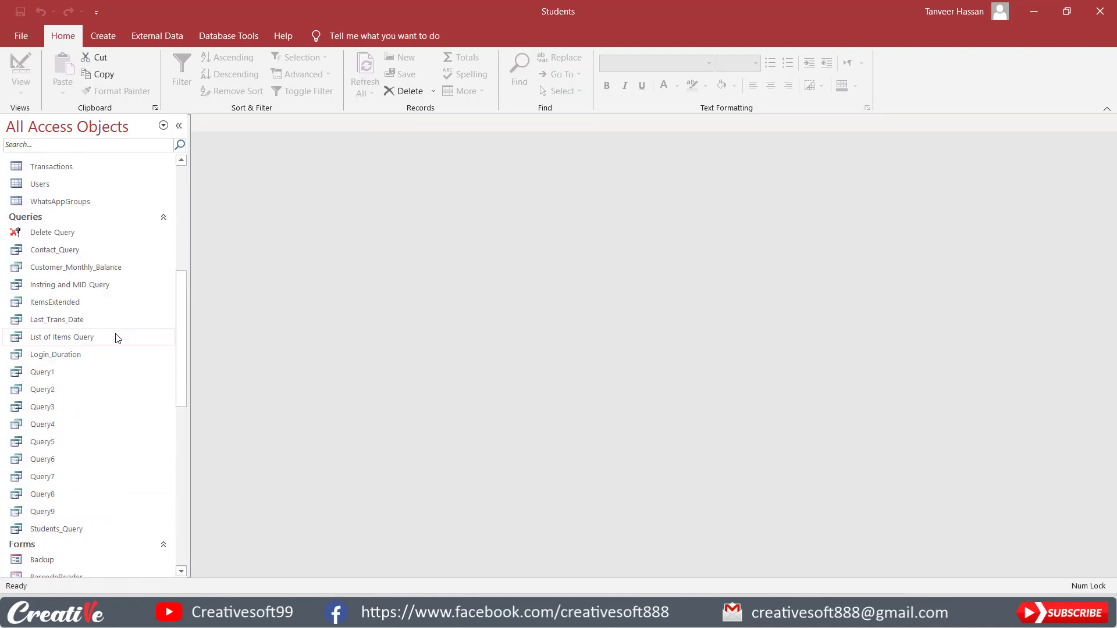
right_click(78, 336)
left_click(124, 364)
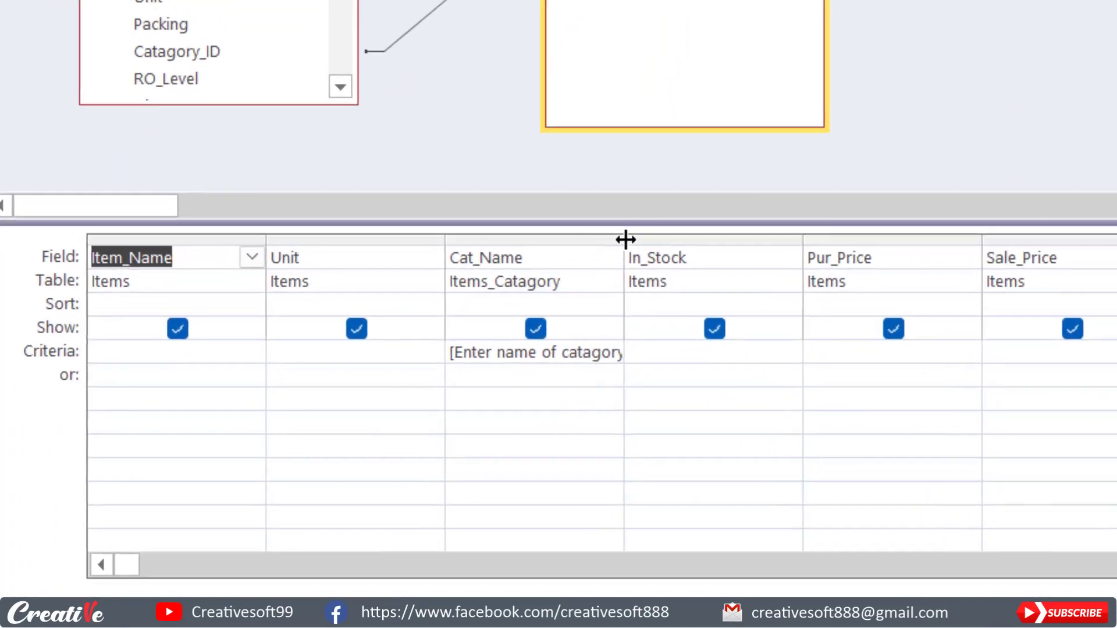
left_click_drag(489, 338, 642, 336)
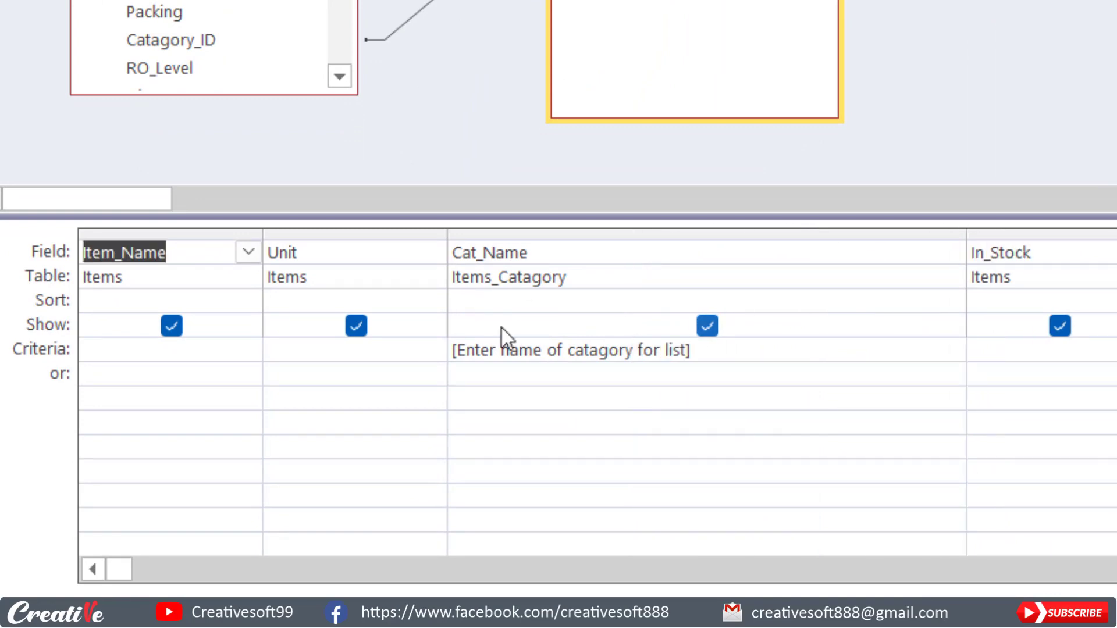
- Insert Like "*"& in front of the [Enter name of catagory for list] prompt in the Cat_Name criteria
left_click(459, 352)
key("Home")
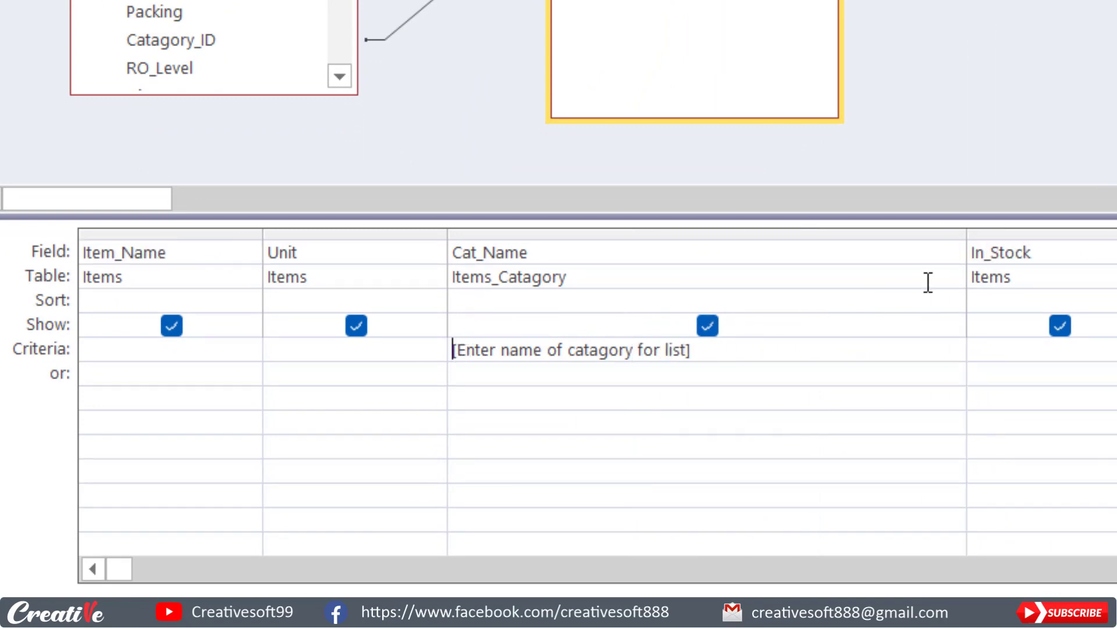
type("Like ")
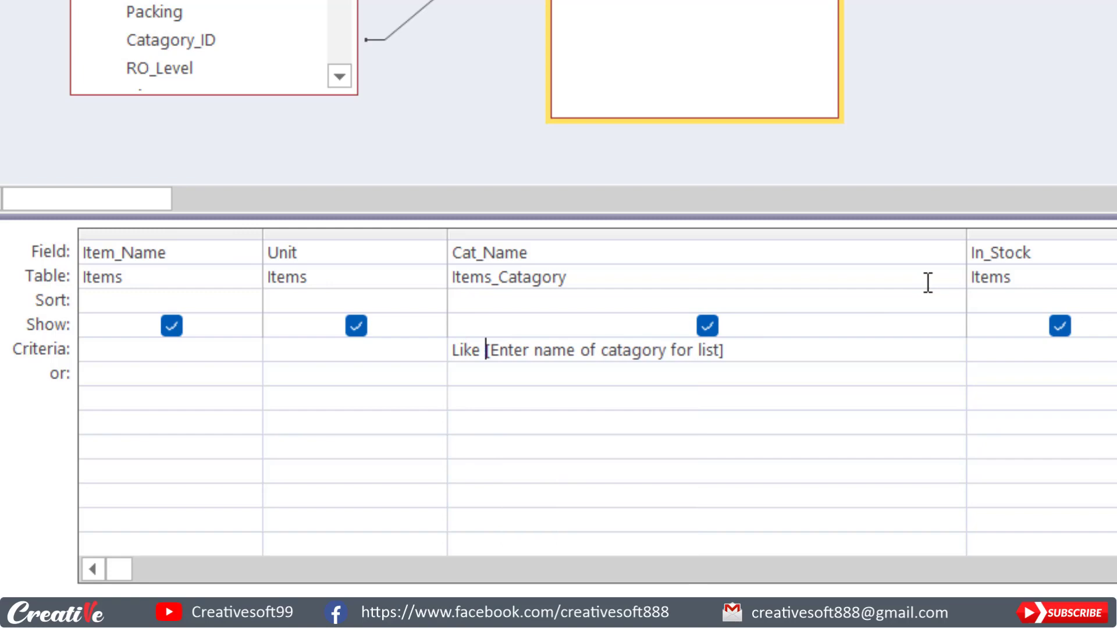
type("\"\"")
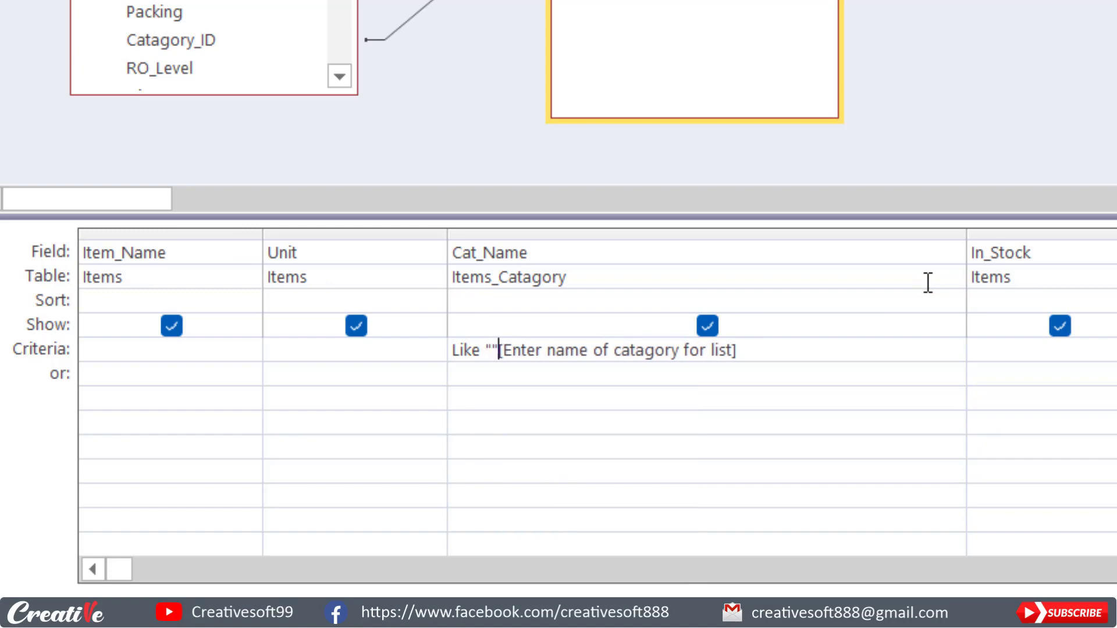
key("Left")
type("*")
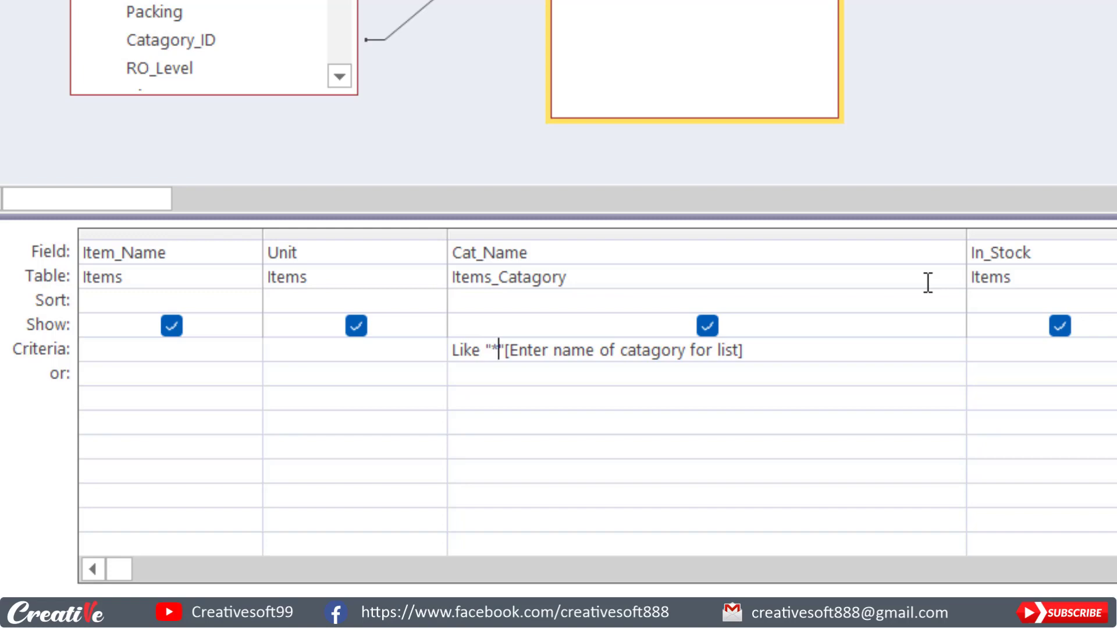
key("Right")
type("&")
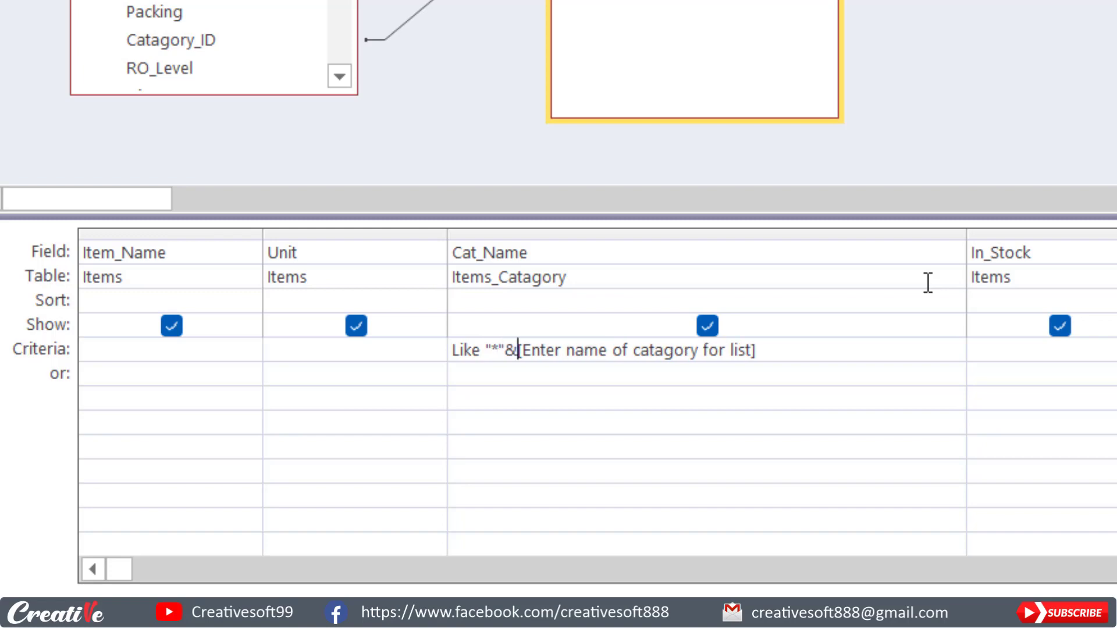
- Append &"*" after the parameter prompt in the Cat_Name criteria, and close the query with its changes saved
key("ctrl+Right")
key("ctrl+Right")
key("ctrl+Right")
key("ctrl+Right")
key("ctrl+Right")
key("ctrl+Right")
key("ctrl+Right")
key("Right")
type("&")
type("\"\"")
type("*")
left_click(604, 398)
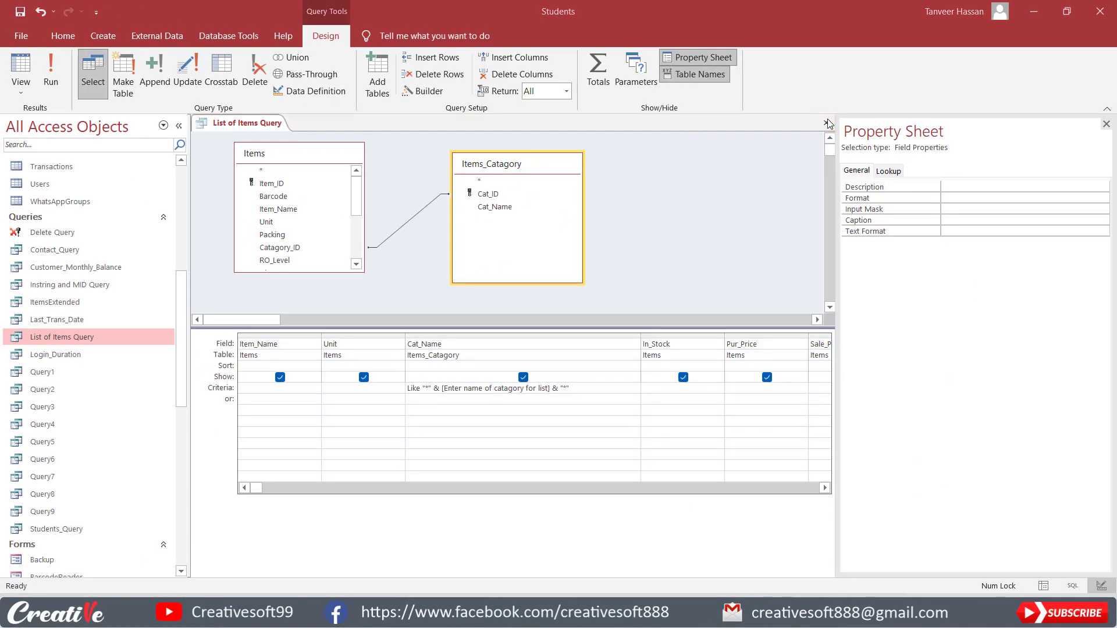
left_click(974, 27)
left_click(571, 322)
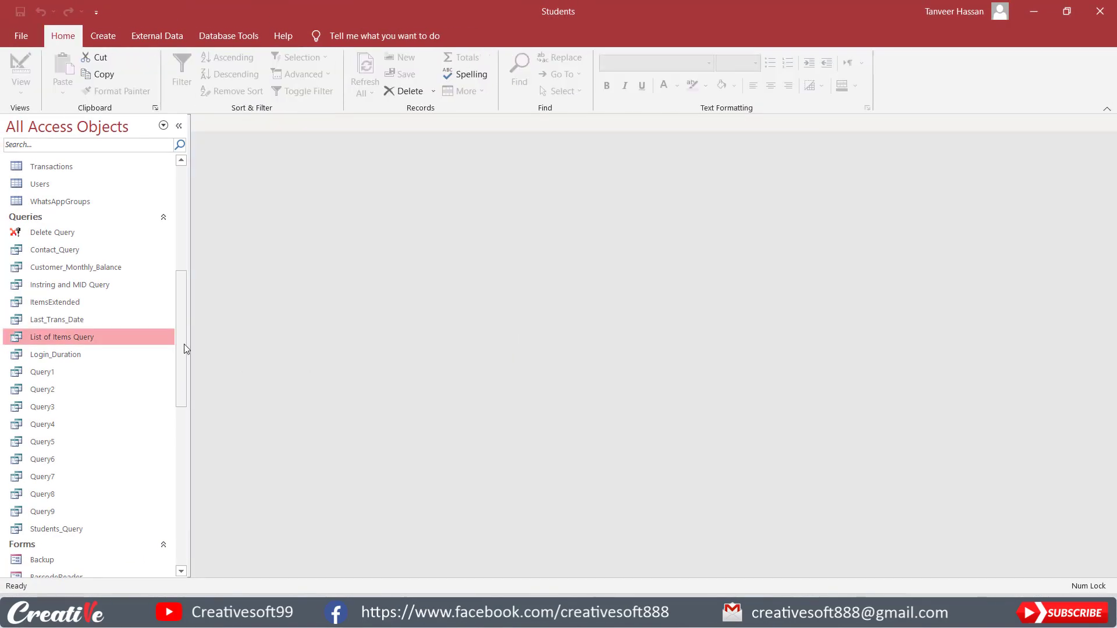
- Open the List of Items Report with the partial category name Cig, view its items and totals, and close it
left_click_drag(184, 300, 181, 462)
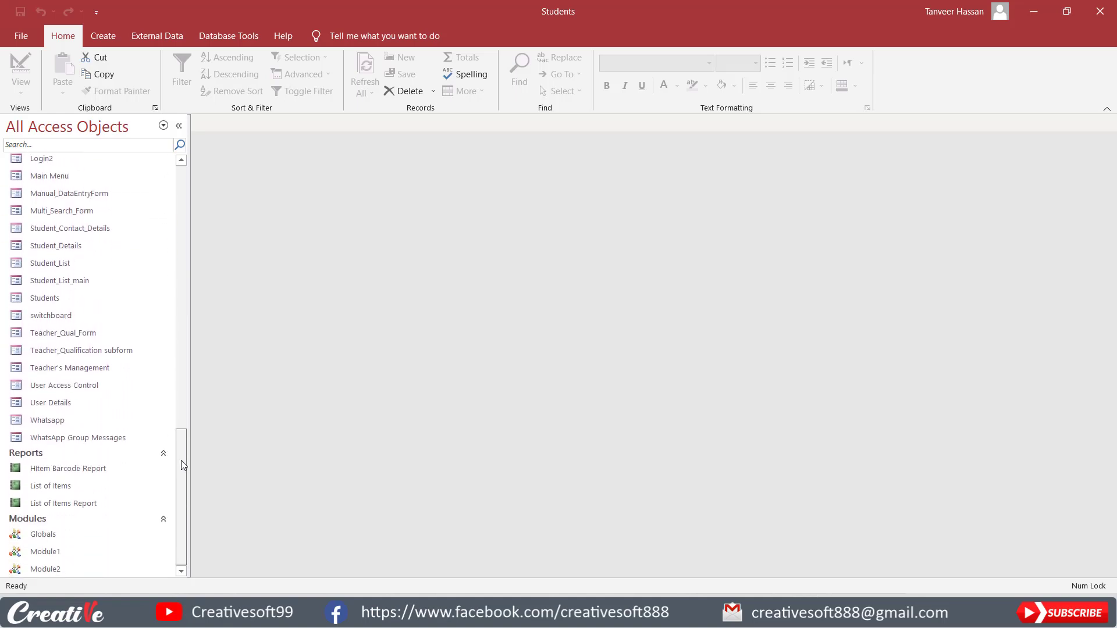
double_click(85, 504)
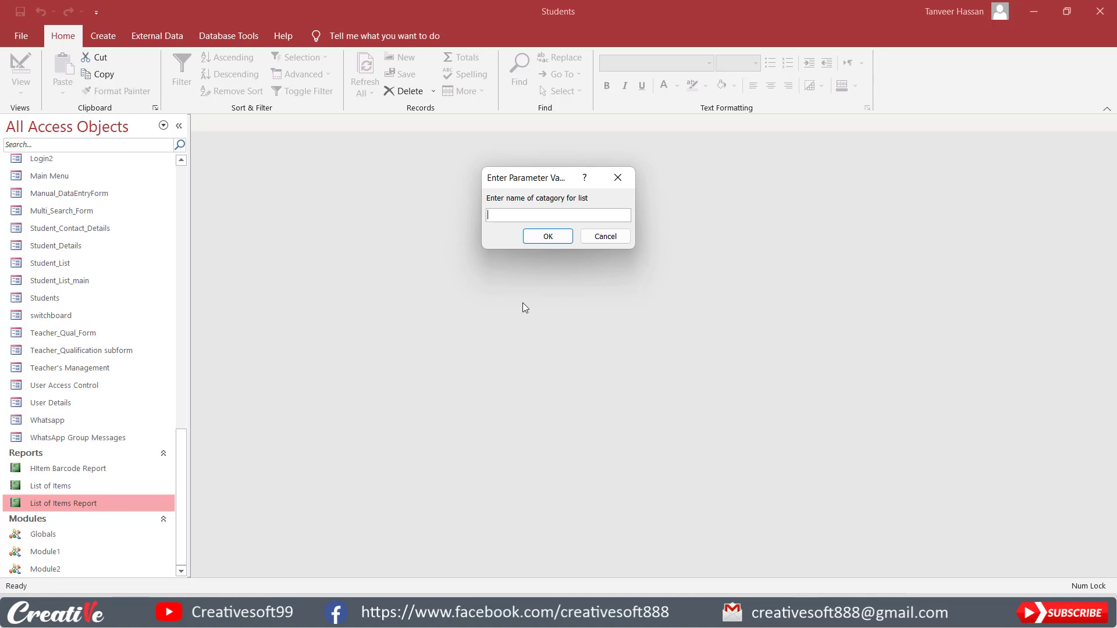
type("Cig")
left_click(564, 233)
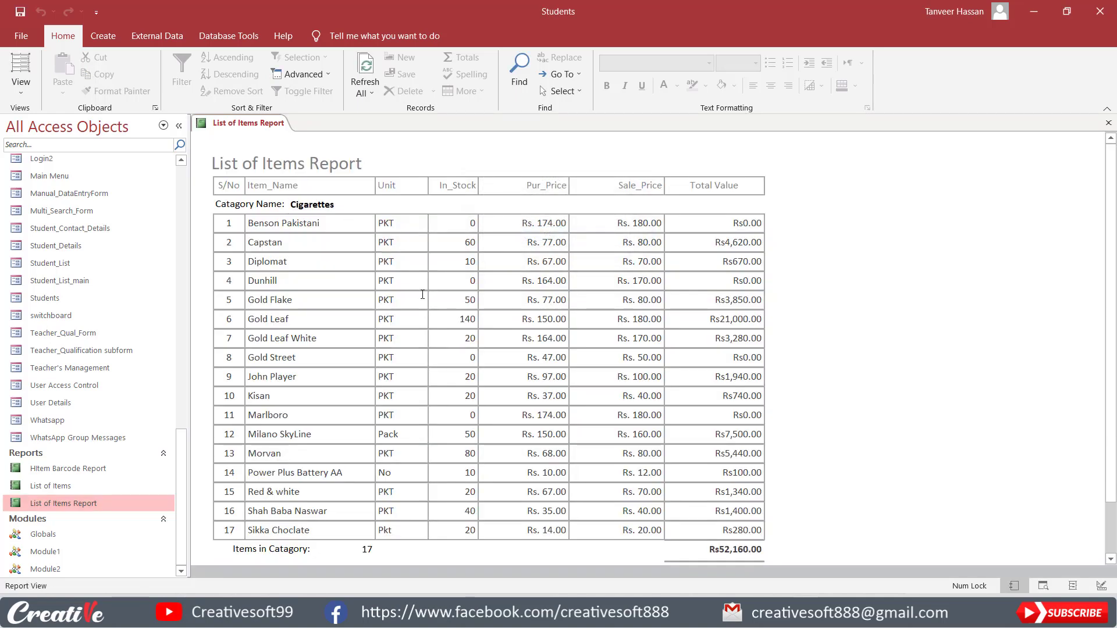
scroll(487, 354, "down", 1)
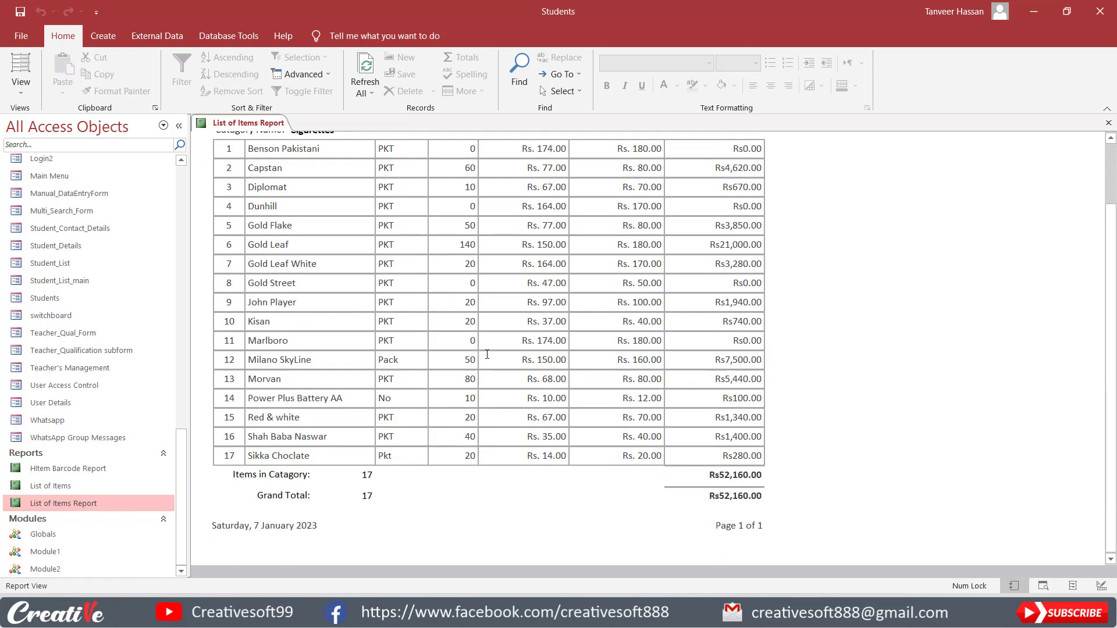
scroll(1060, 143, "up", 2)
left_click(1108, 123)
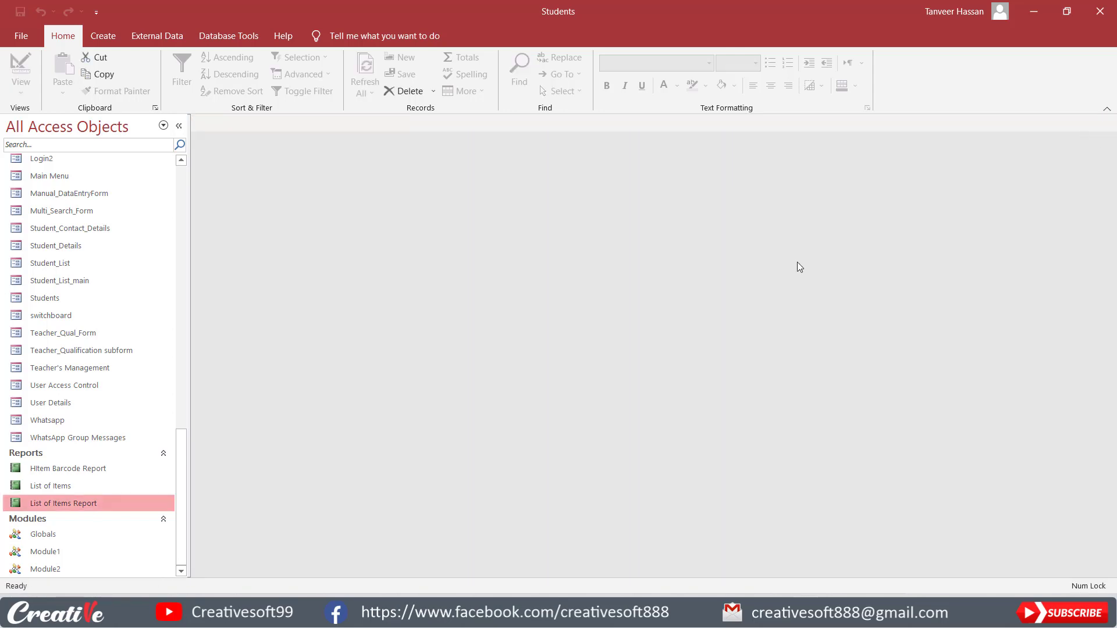
- Open the List of Items Report with the partial category name ser, view its items, and close it
double_click(94, 499)
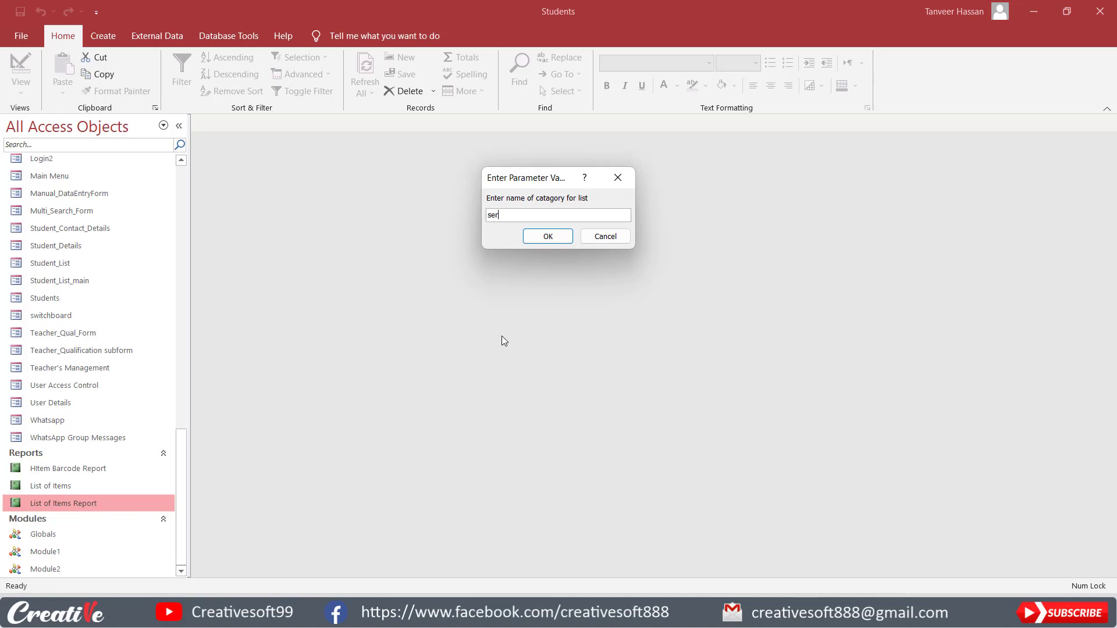
left_click(532, 239)
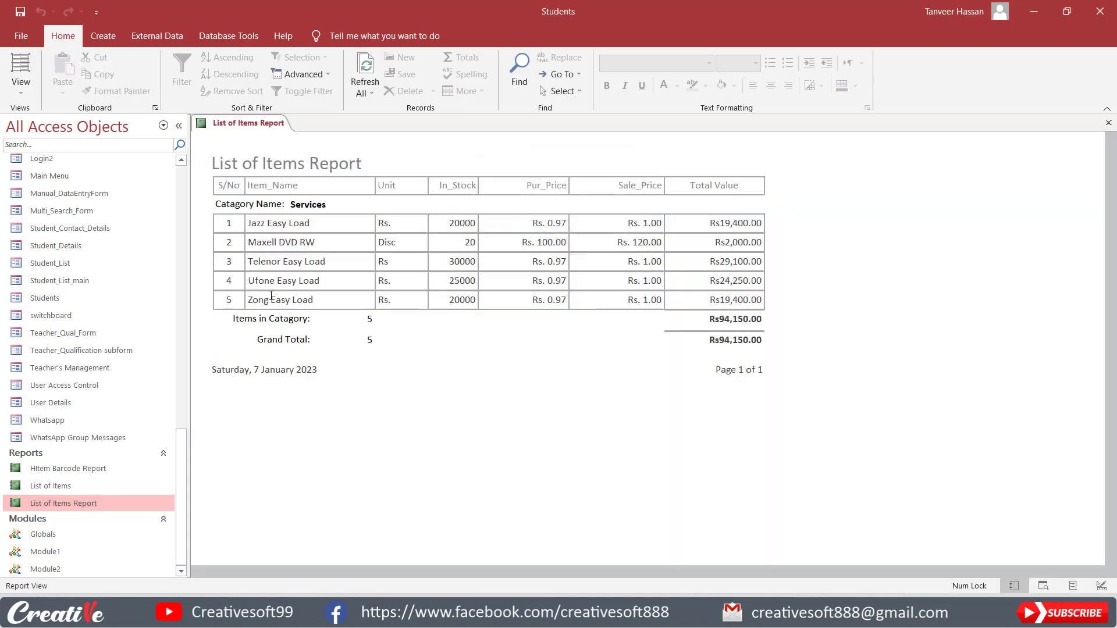
left_click(1109, 123)
- Open the List of Items Report with the partial category name bis, view its items and totals, and close it
double_click(76, 505)
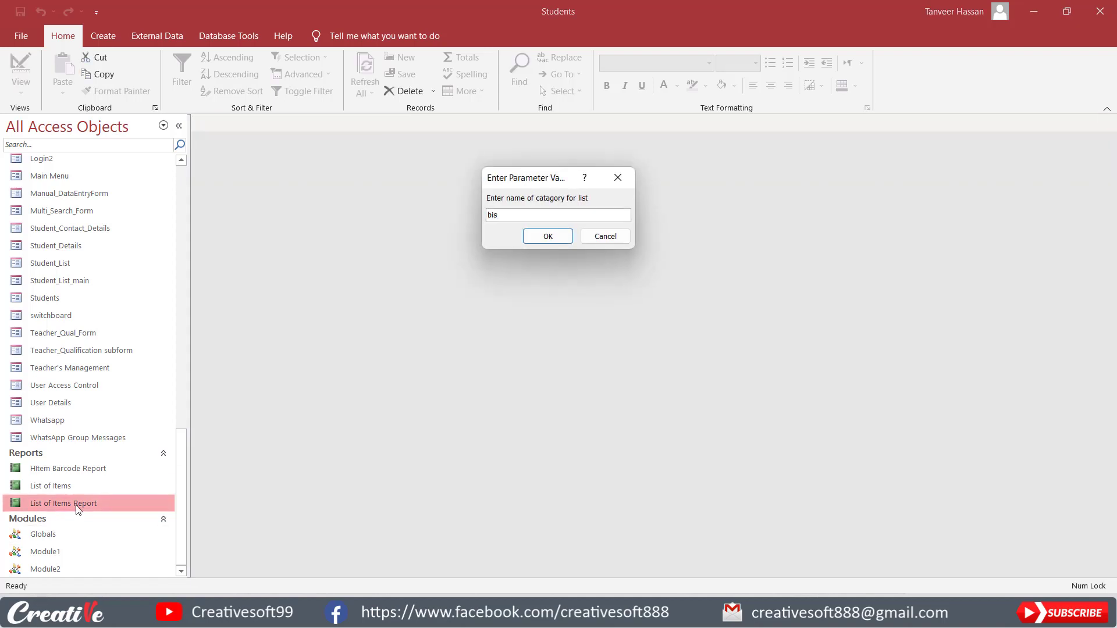
left_click(548, 236)
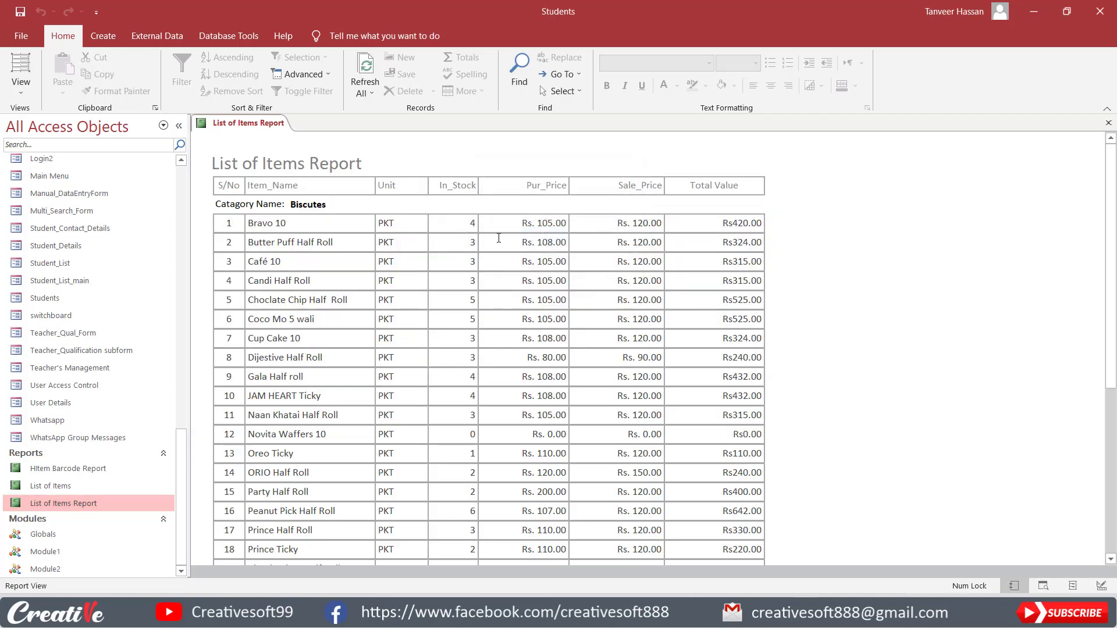
scroll(489, 357, "down", 10)
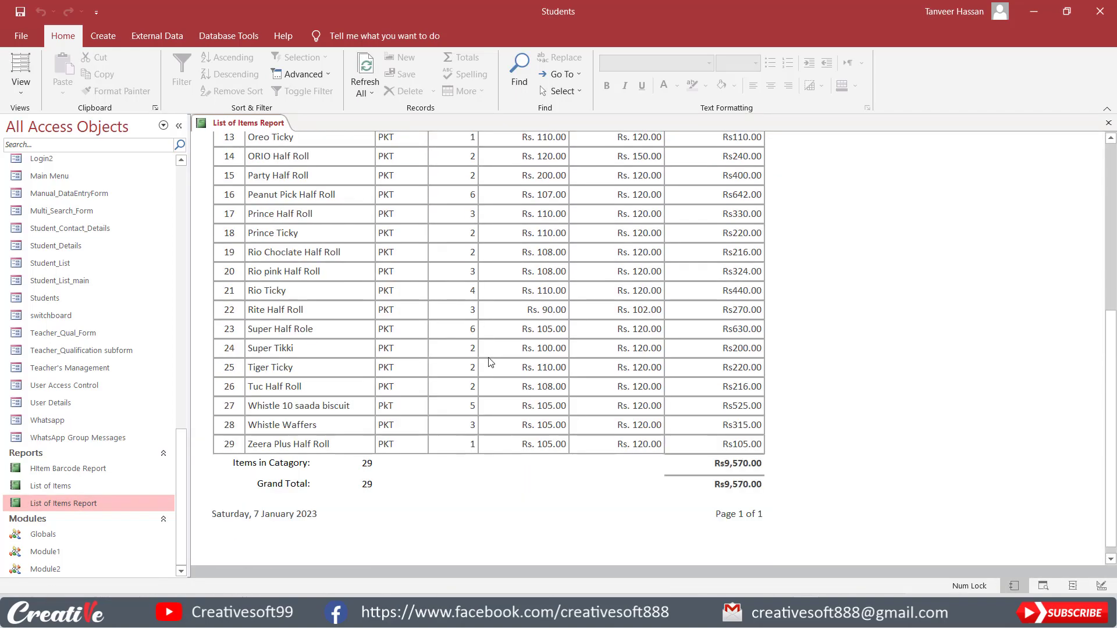
scroll(490, 362, "up", 7)
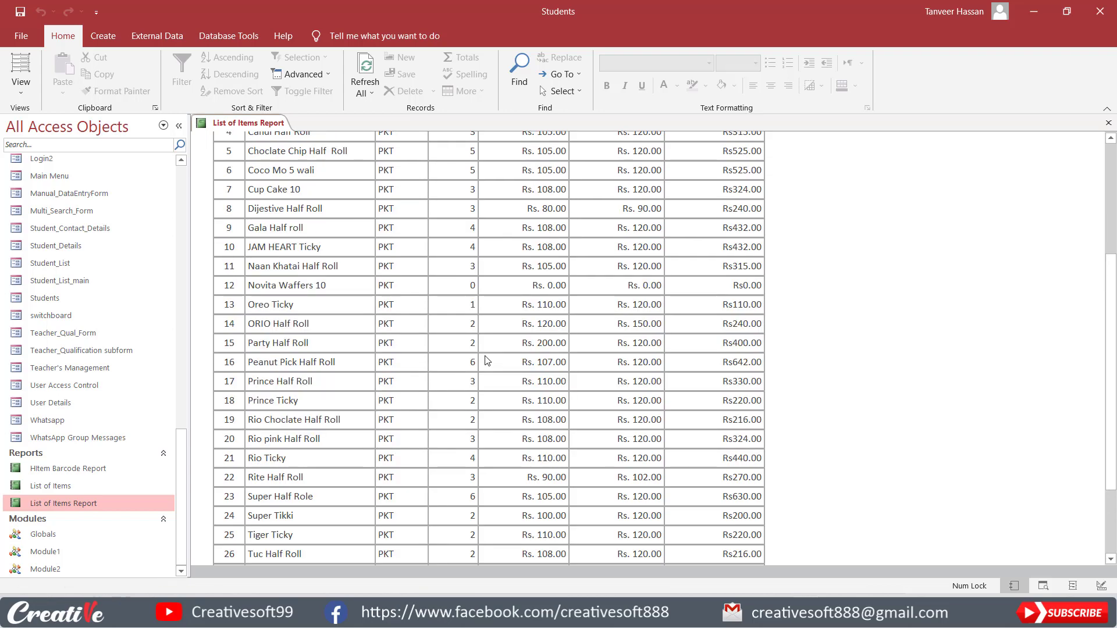
left_click(1108, 123)
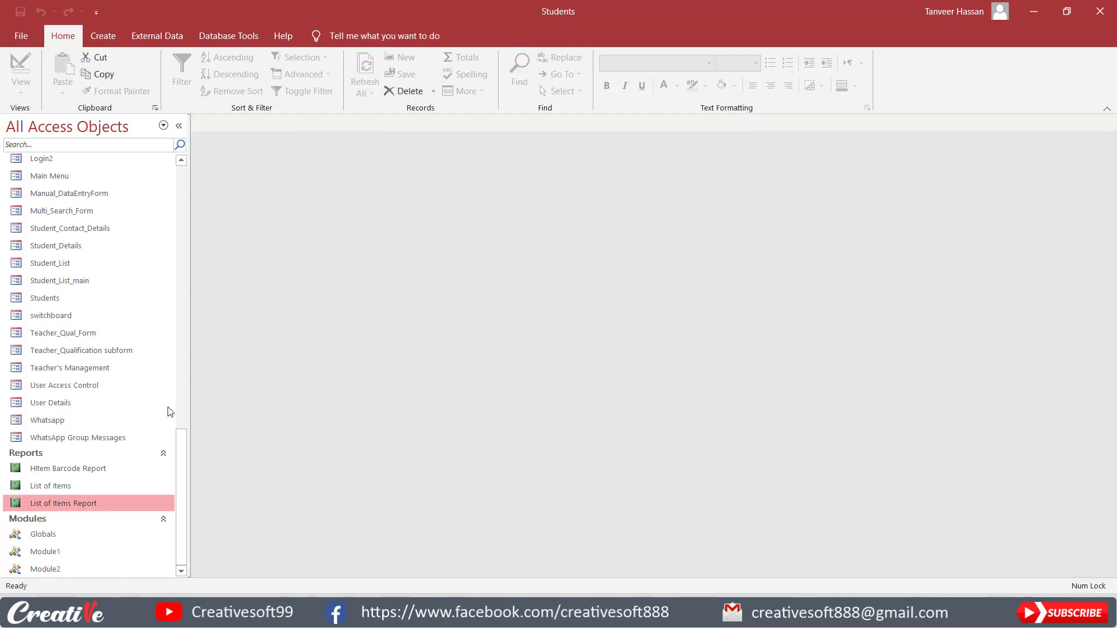
- Open the List of Items Report with only the letter B as category, look through it, and close it
double_click(79, 503)
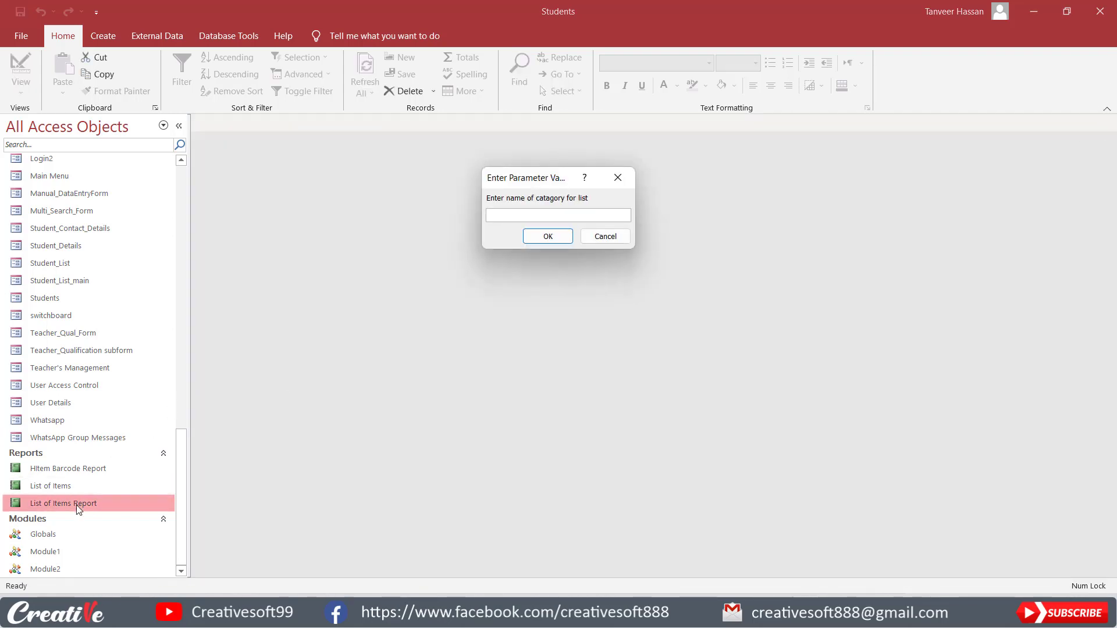
type("B")
left_click(536, 236)
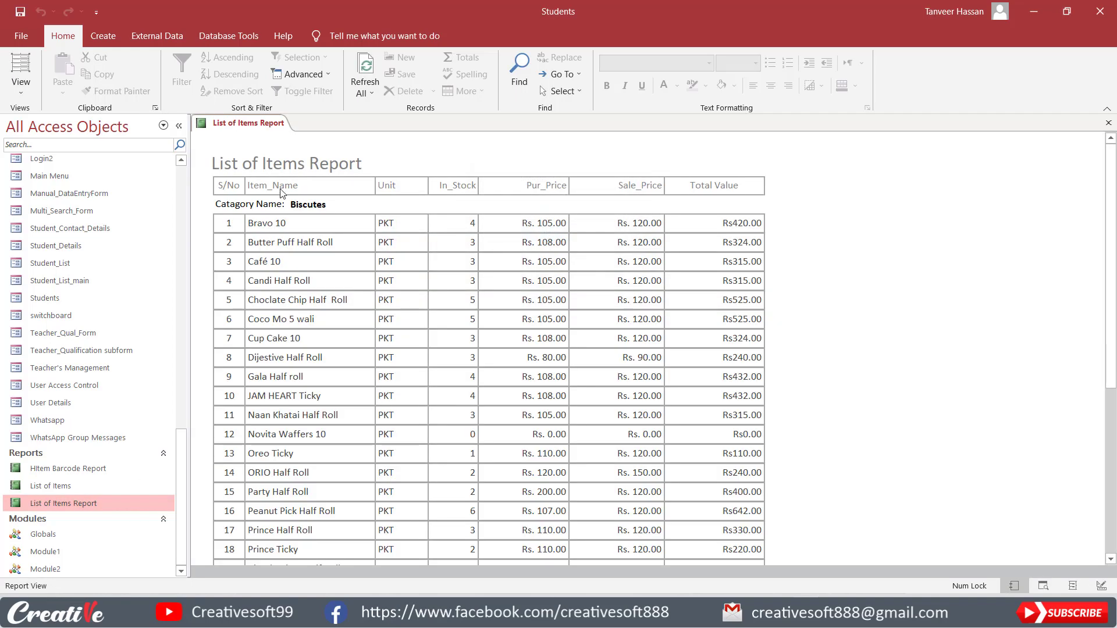
scroll(411, 335, "down", 10)
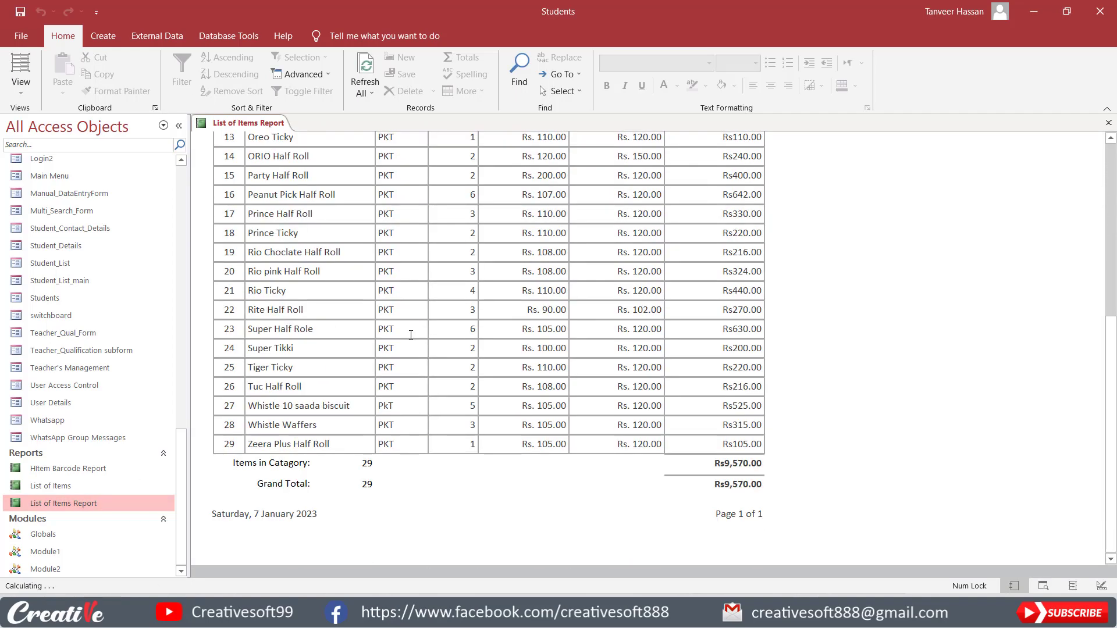
scroll(411, 335, "up", 10)
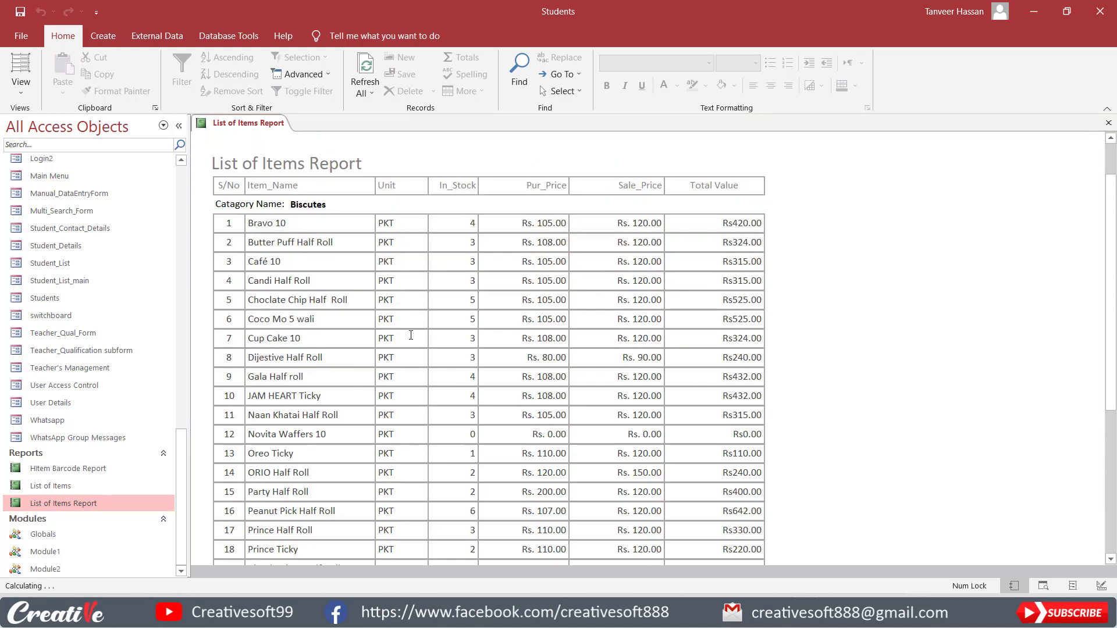
left_click(1108, 122)
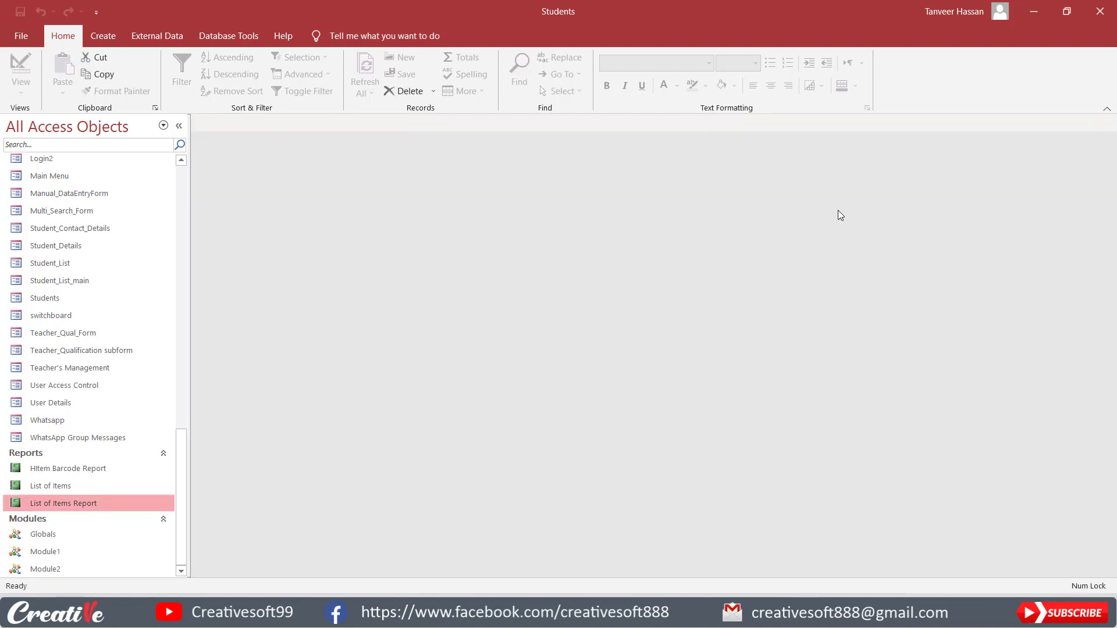
- Open the List of Items Report with only the letter s as category and look through the listed category groups
double_click(64, 504)
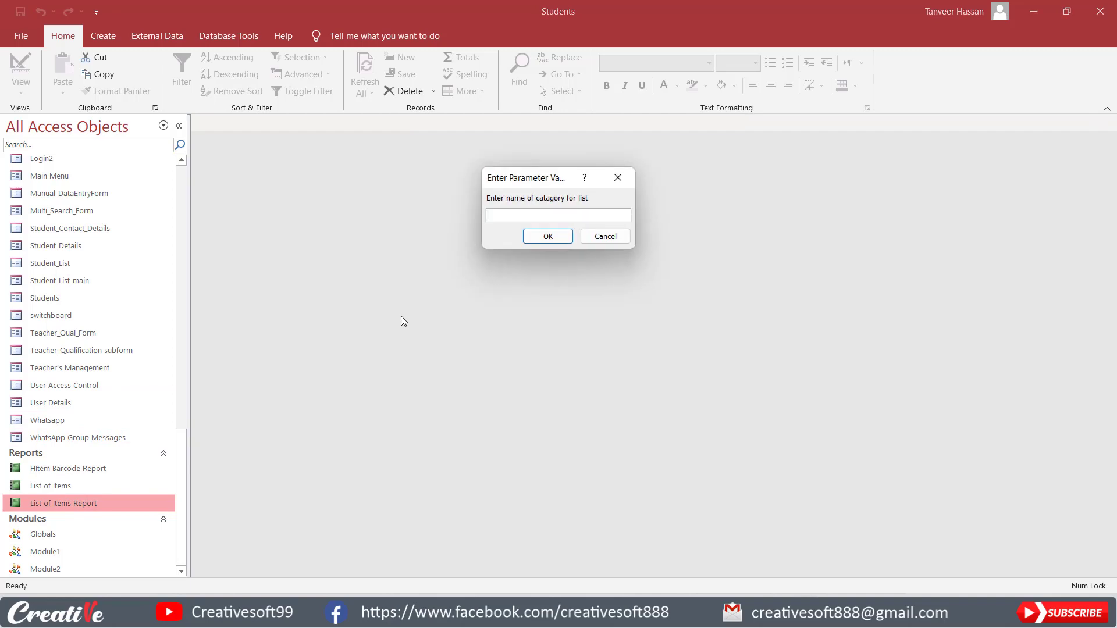
type("s")
left_click(563, 236)
scroll(405, 270, "down", 10)
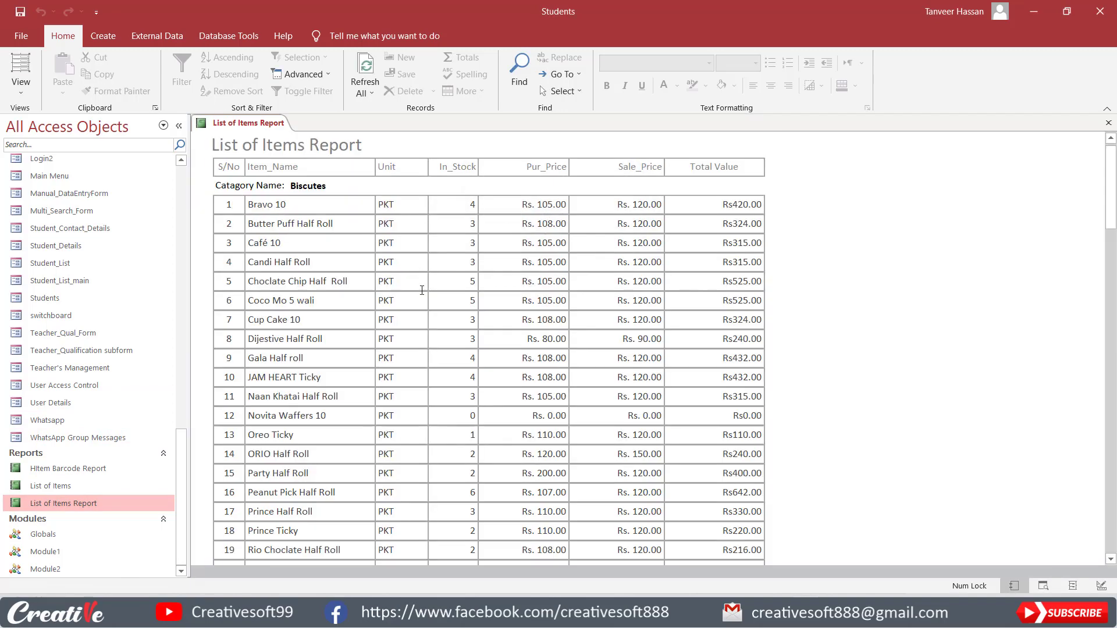
scroll(421, 290, "down", 2)
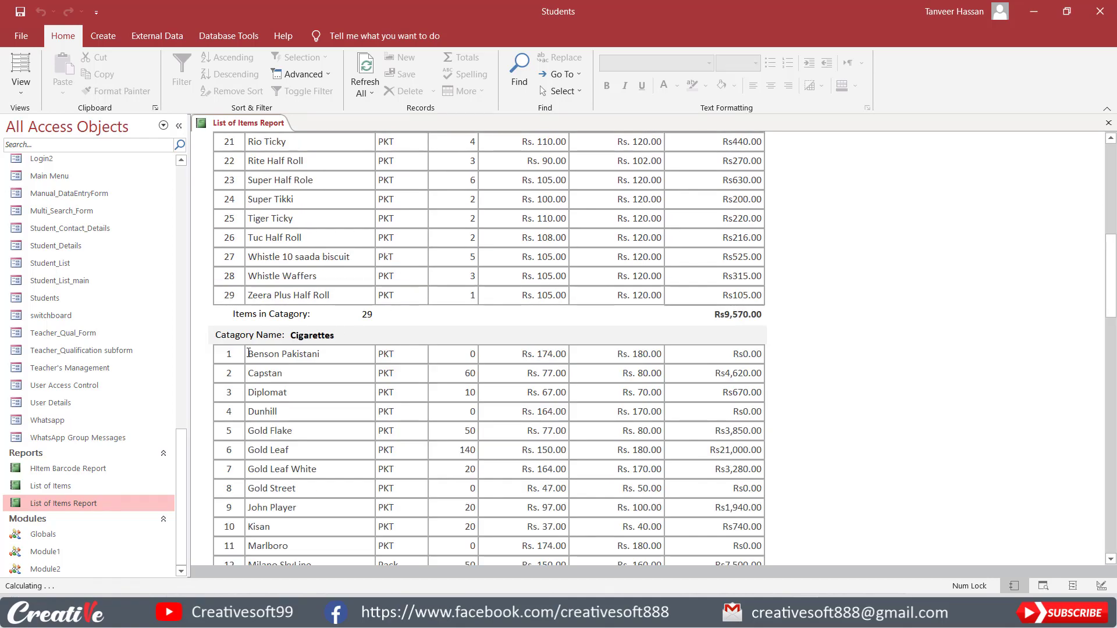
scroll(340, 353, "down", 10)
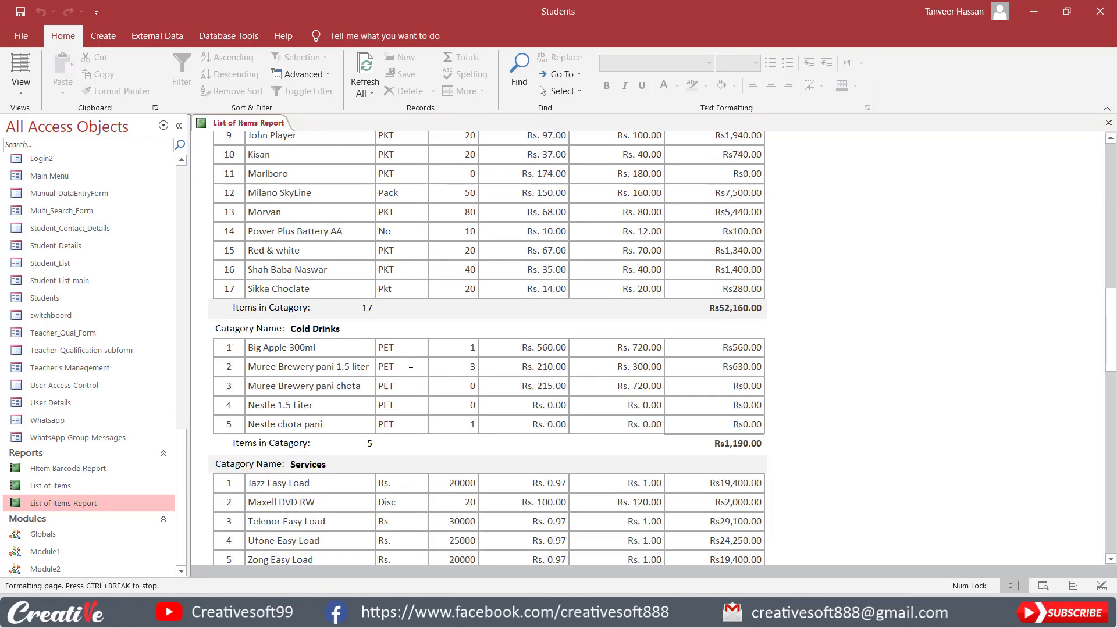
- Examine the remaining category groups and the grand total in the List of Items Report, return to its beginning, and close it
scroll(406, 329, "down", 7)
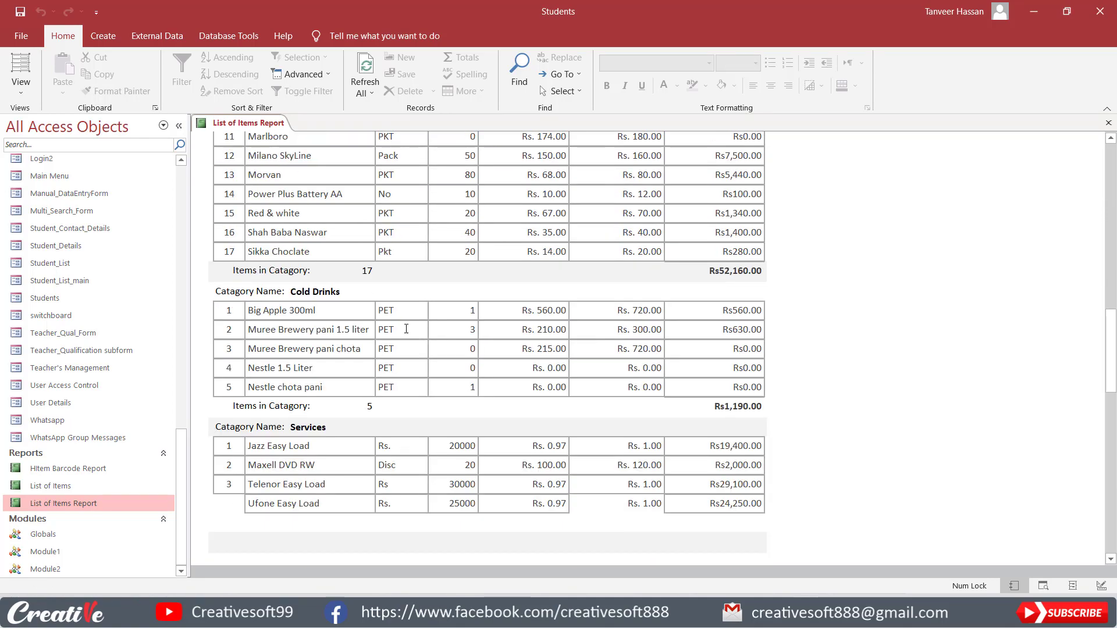
scroll(406, 333, "down", 14)
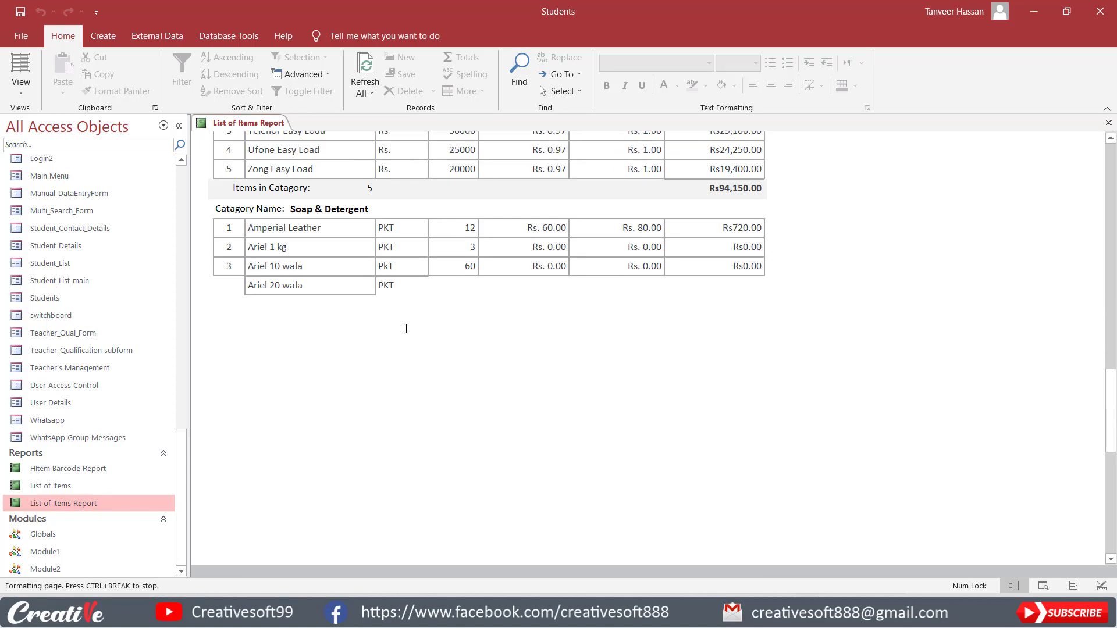
scroll(408, 333, "down", 3)
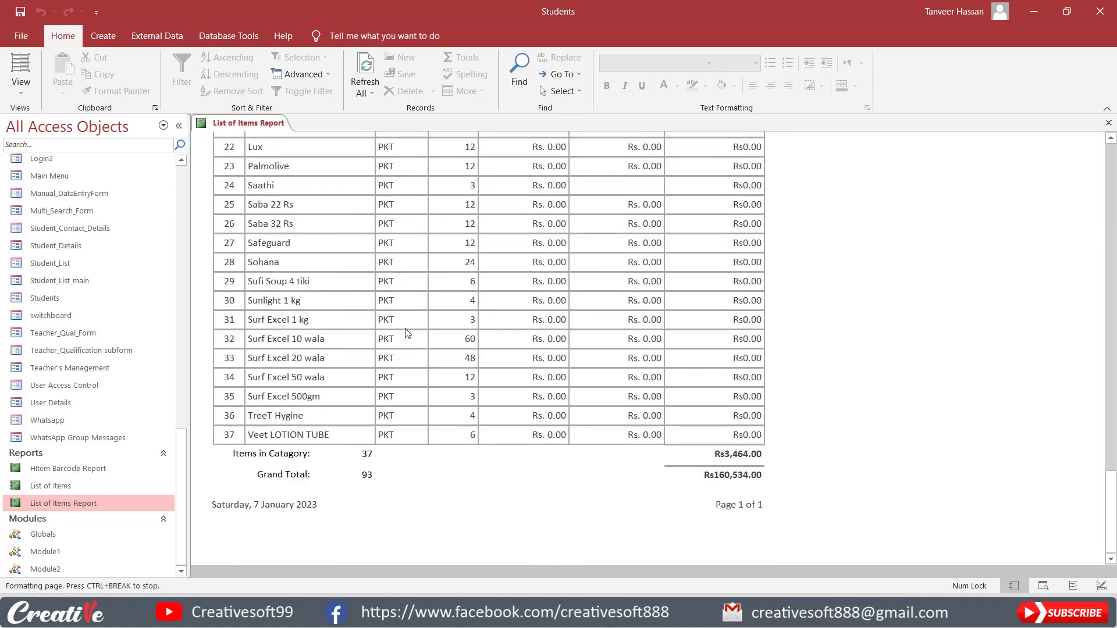
scroll(406, 329, "up", 5)
scroll(407, 328, "up", 3)
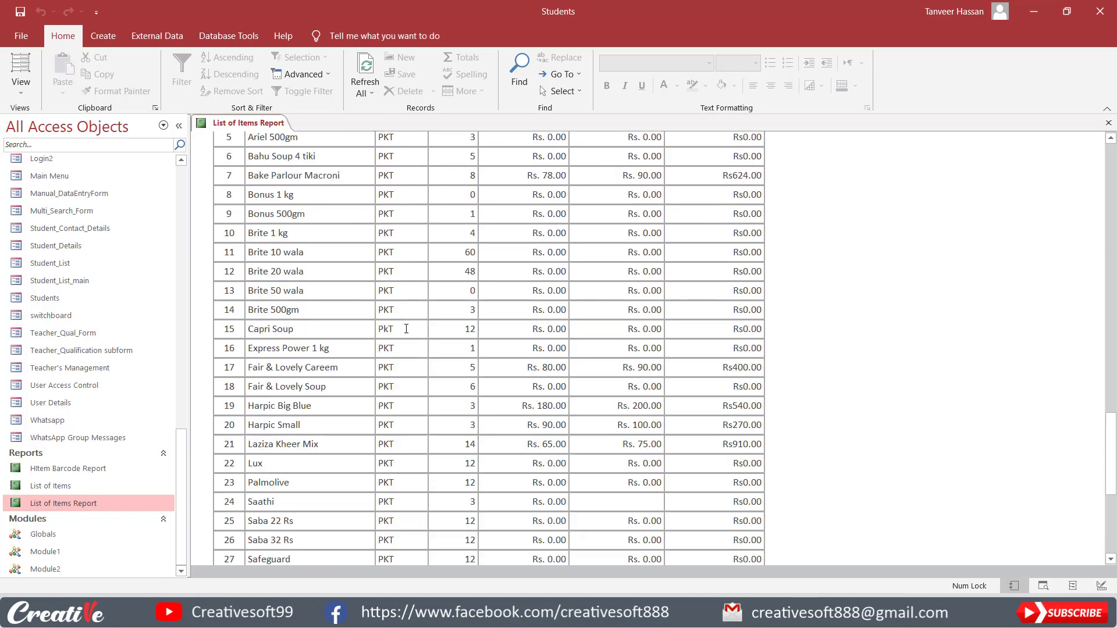
scroll(406, 328, "up", 9)
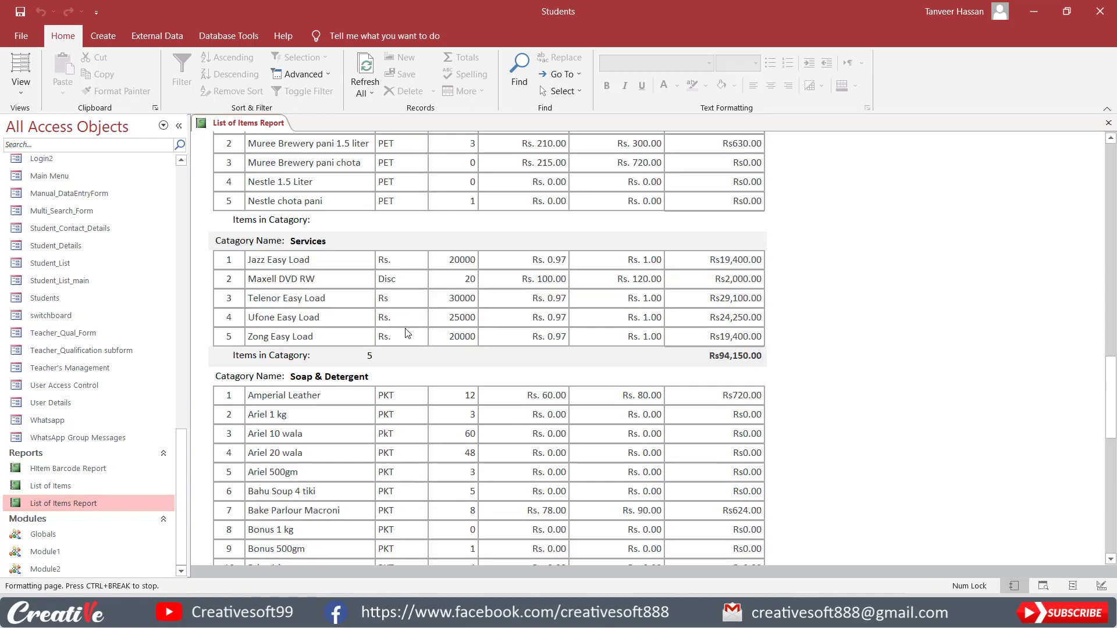
scroll(406, 328, "up", 10)
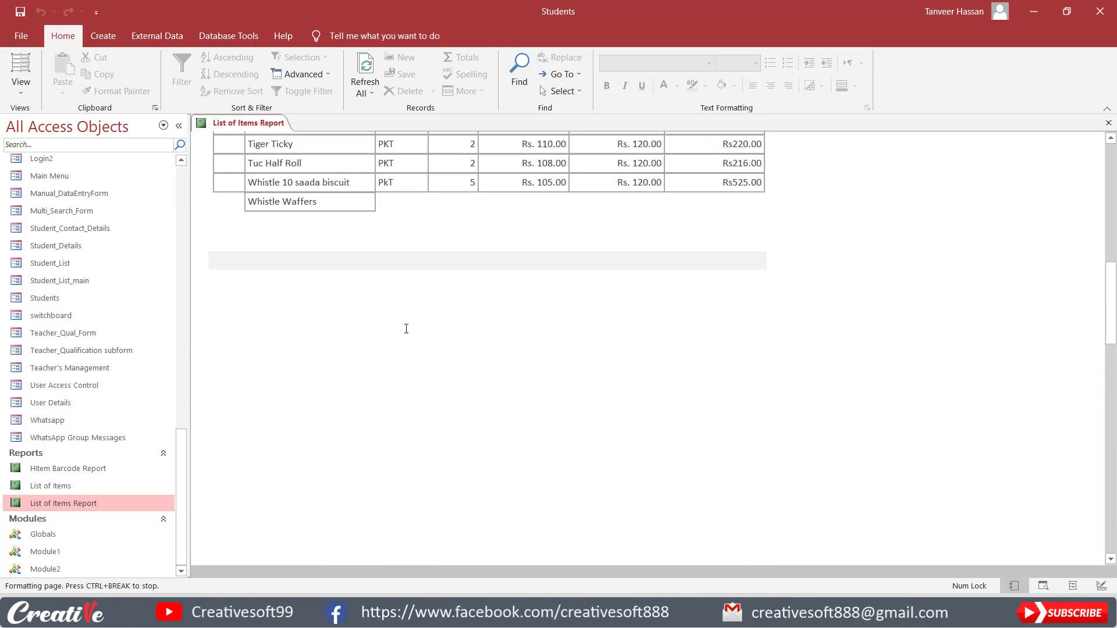
scroll(406, 328, "up", 2)
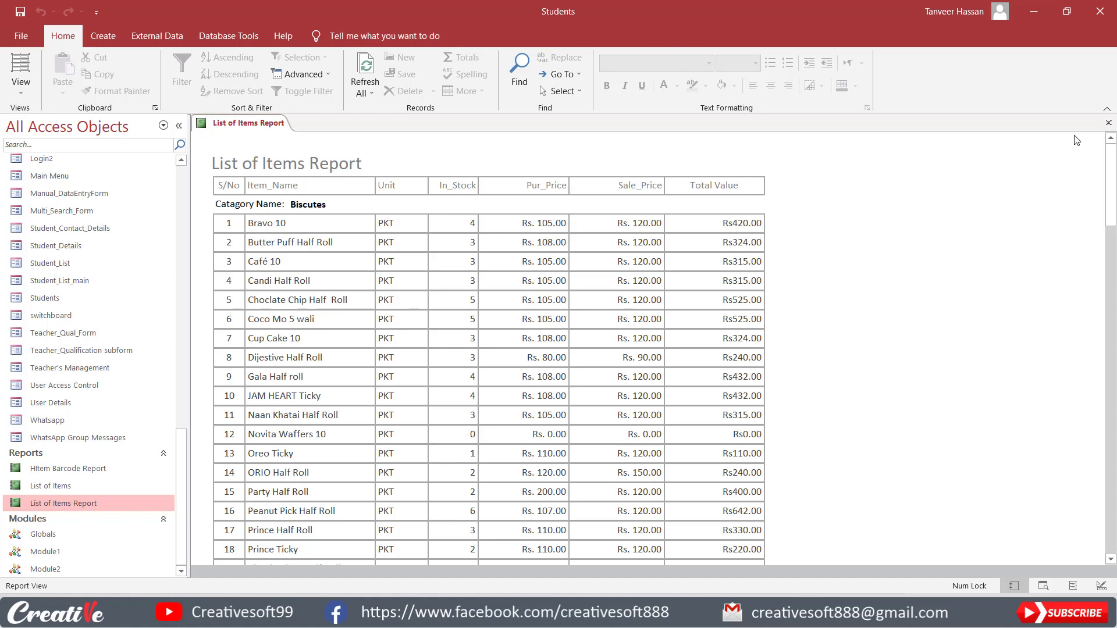
left_click(1108, 123)
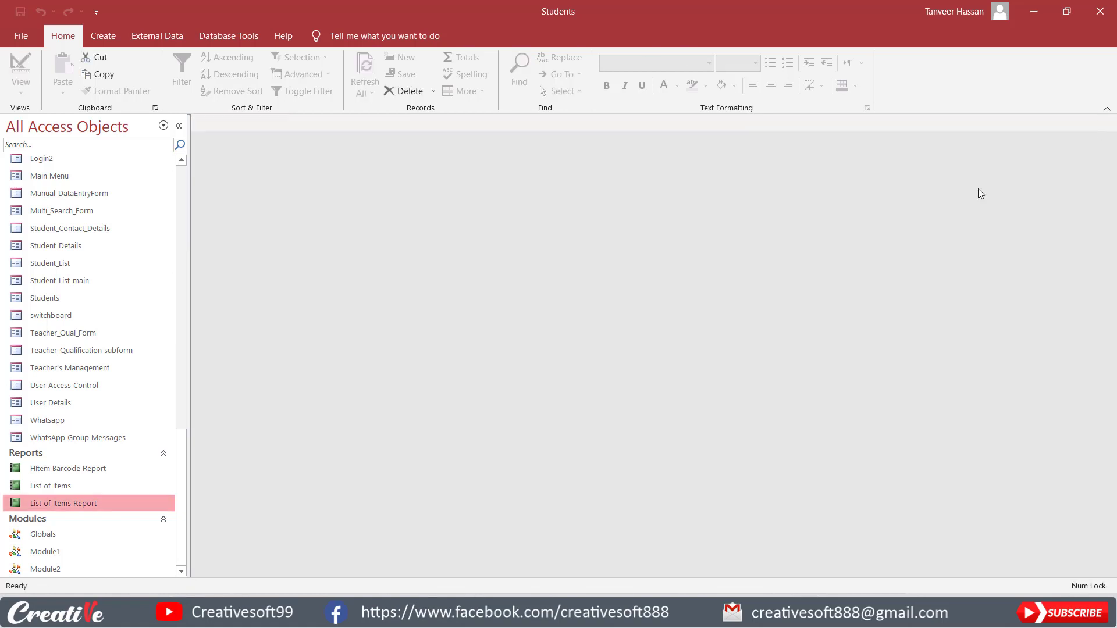
- Open the List of Items Report again to bring up its category name prompt
double_click(101, 504)
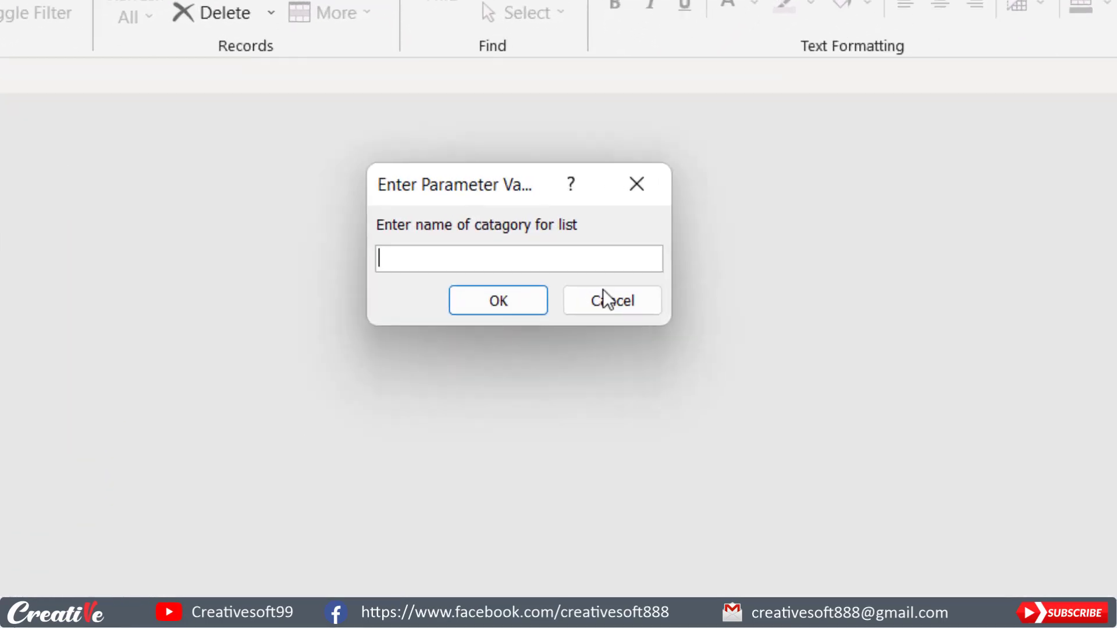